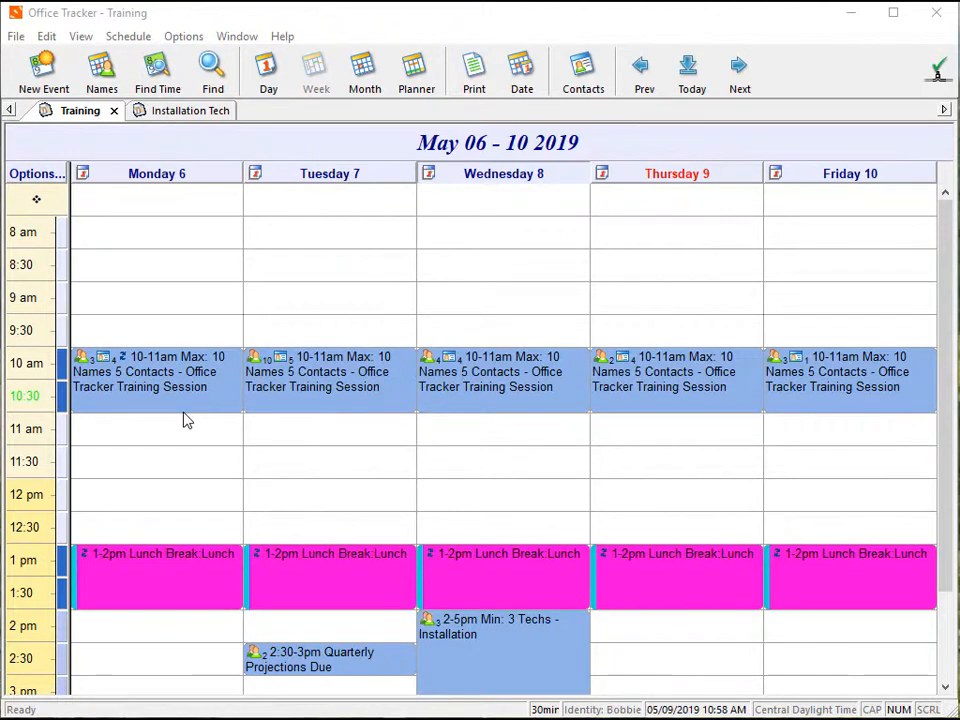
Step: Link the first available contact to Monday's 10-11am Office Tracker Training Session event and confirm the contact list
{"action": "left_click", "coordinate": [180, 385]}
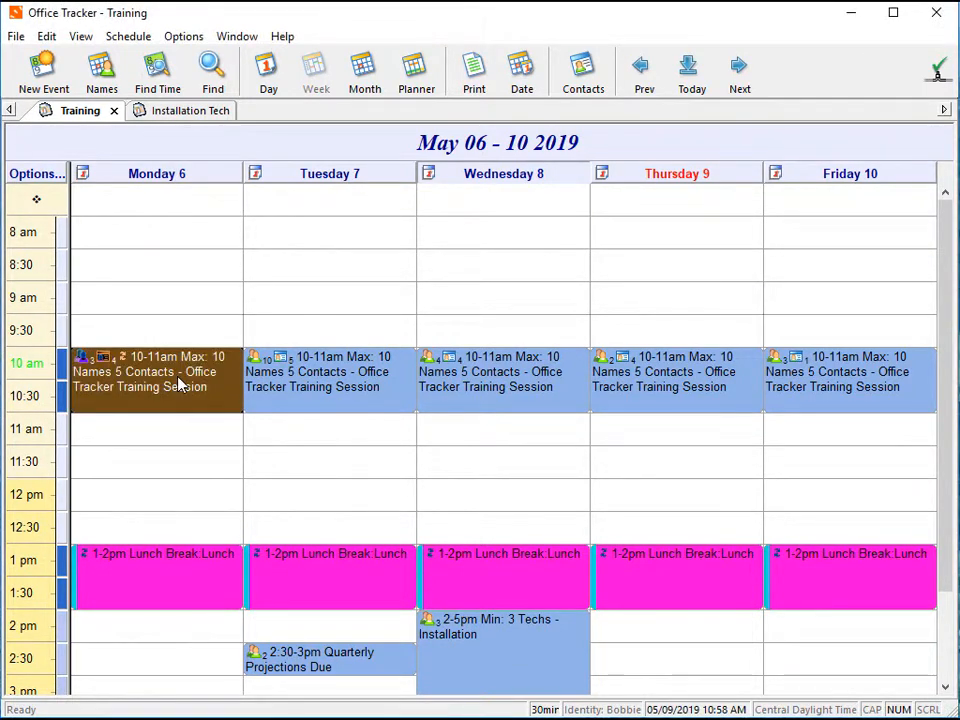
{"action": "double_click", "coordinate": [177, 375]}
{"action": "left_click", "coordinate": [317, 366]}
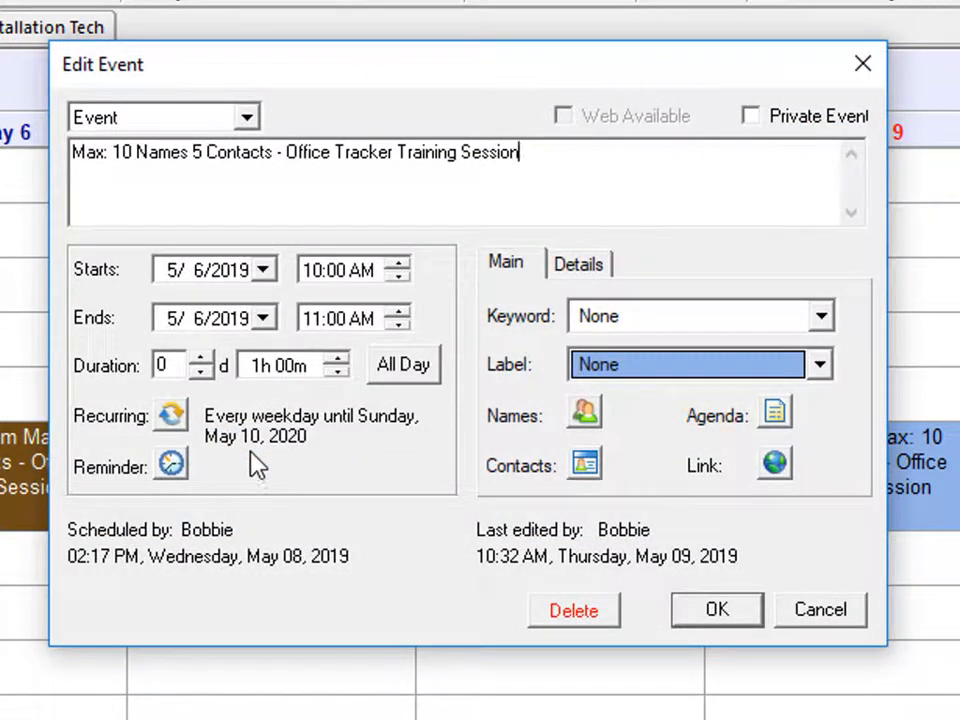
{"action": "left_click", "coordinate": [580, 462]}
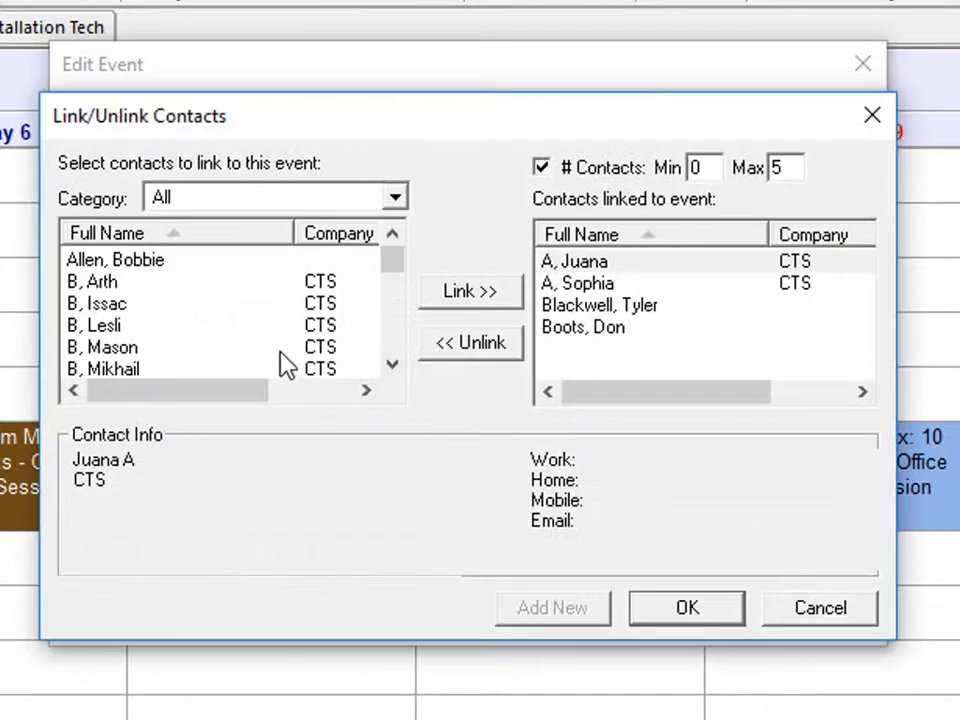
{"action": "left_click", "coordinate": [141, 262]}
{"action": "left_click", "coordinate": [444, 302]}
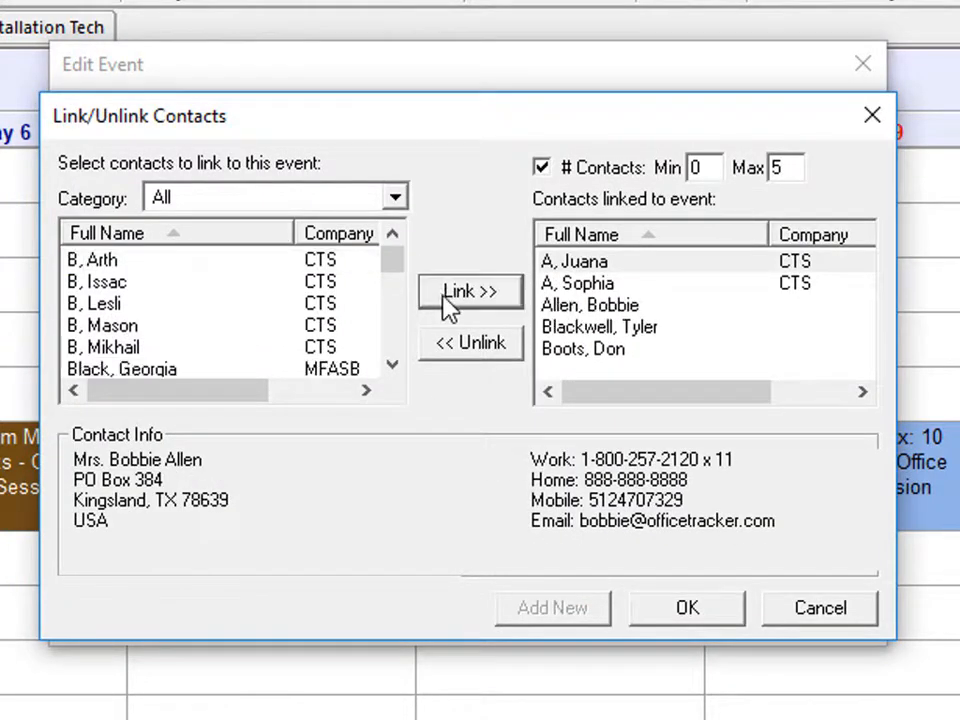
{"action": "left_click", "coordinate": [706, 613]}
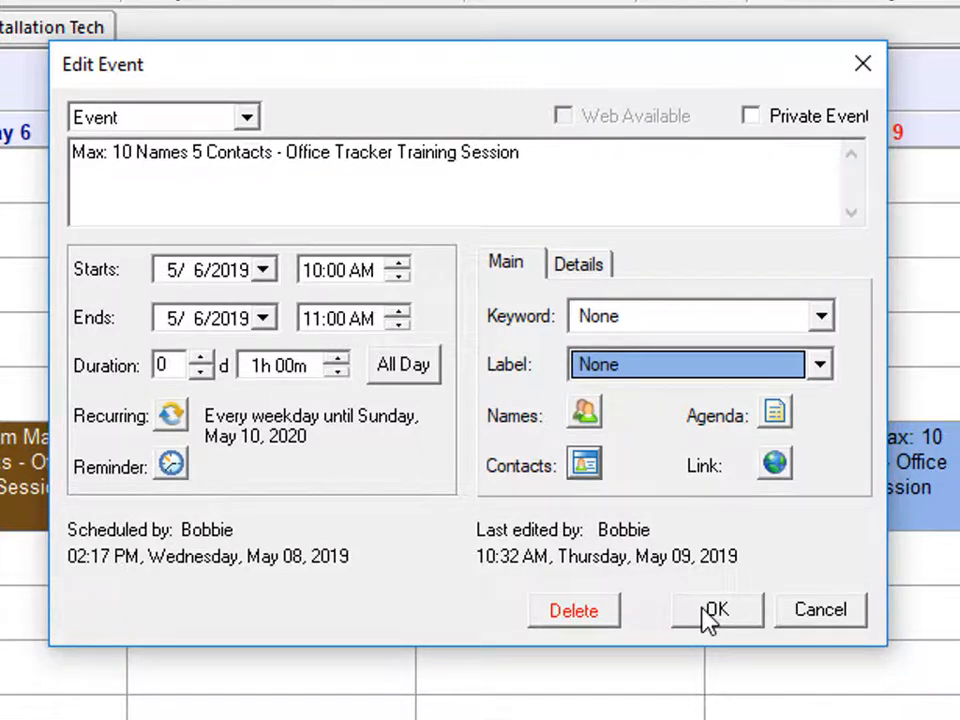
Step: Try to link another CTS contact to the training session beyond its maximum of 5, and save the event
{"action": "left_click", "coordinate": [588, 466]}
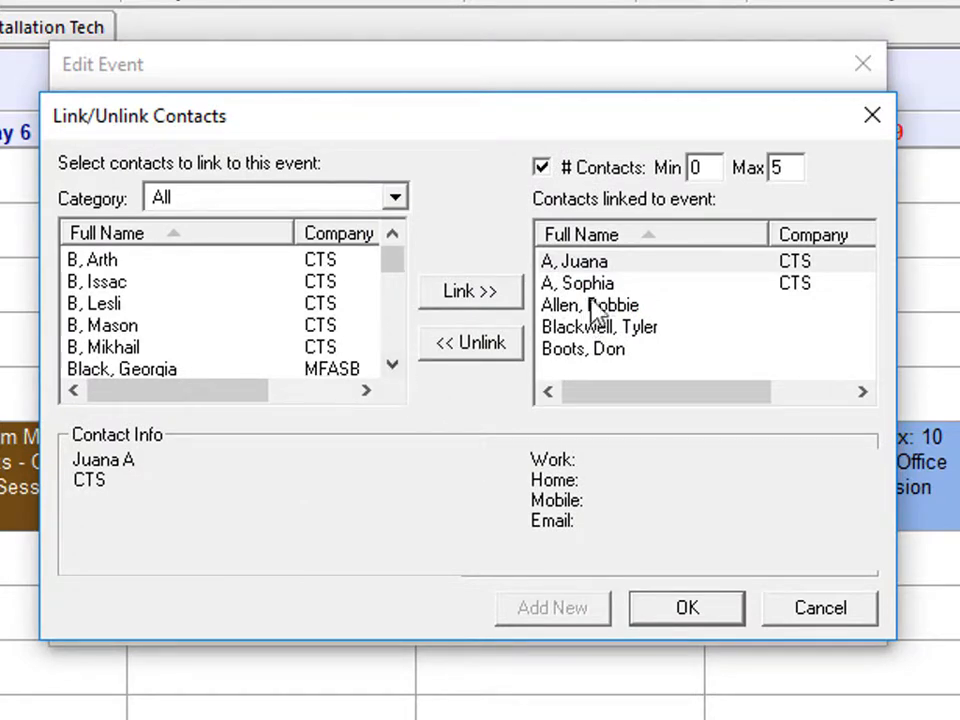
{"action": "left_click", "coordinate": [146, 328]}
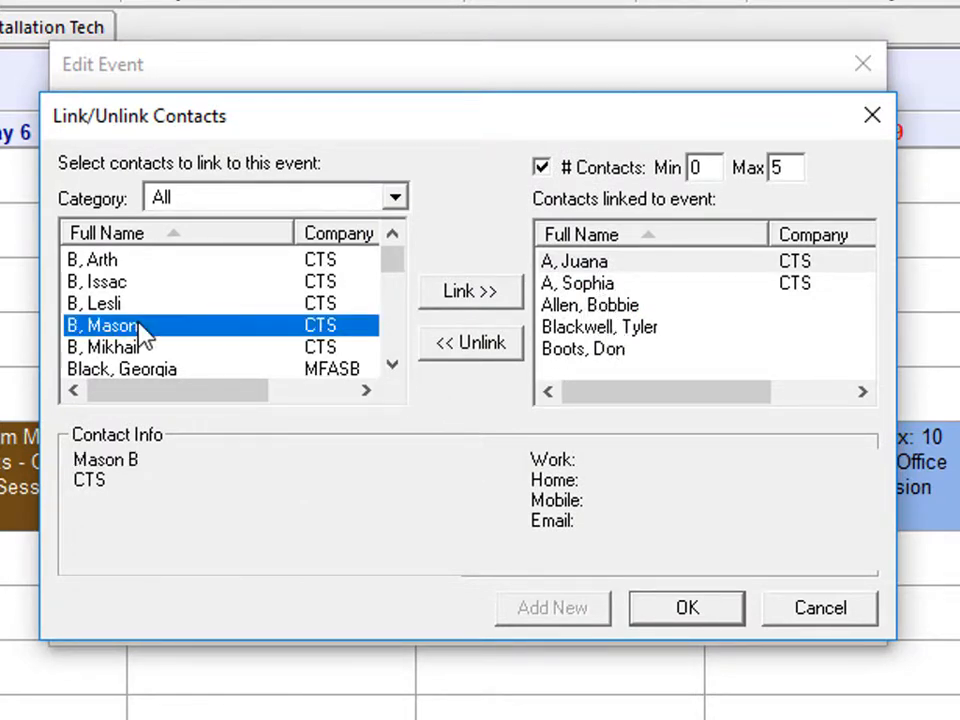
{"action": "left_click", "coordinate": [455, 295]}
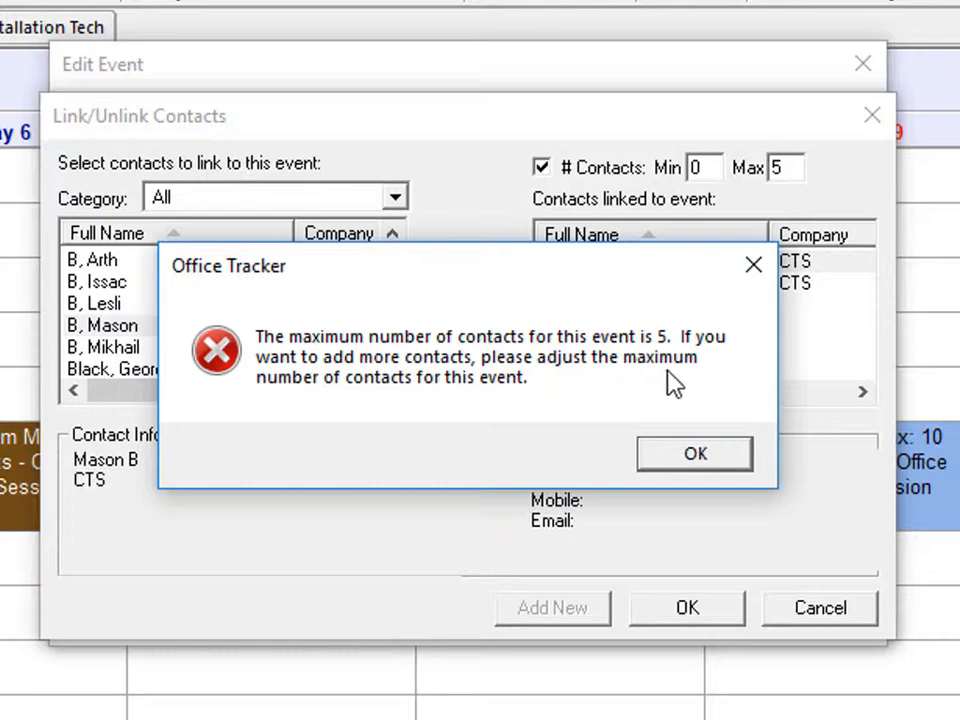
{"action": "left_click", "coordinate": [698, 463]}
{"action": "left_click", "coordinate": [707, 615]}
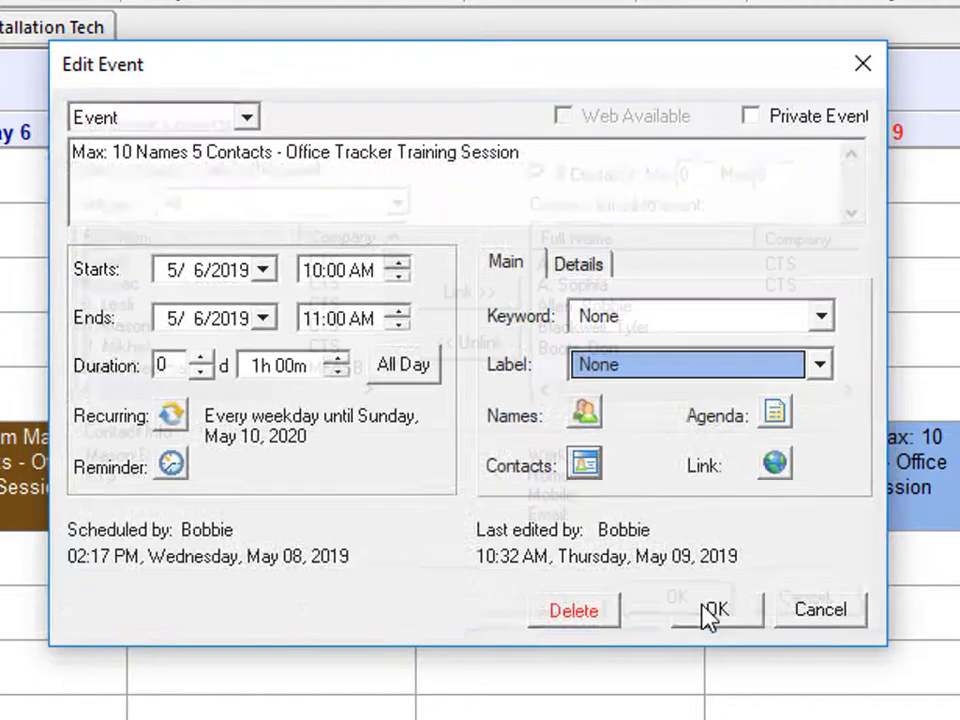
{"action": "left_click", "coordinate": [707, 613]}
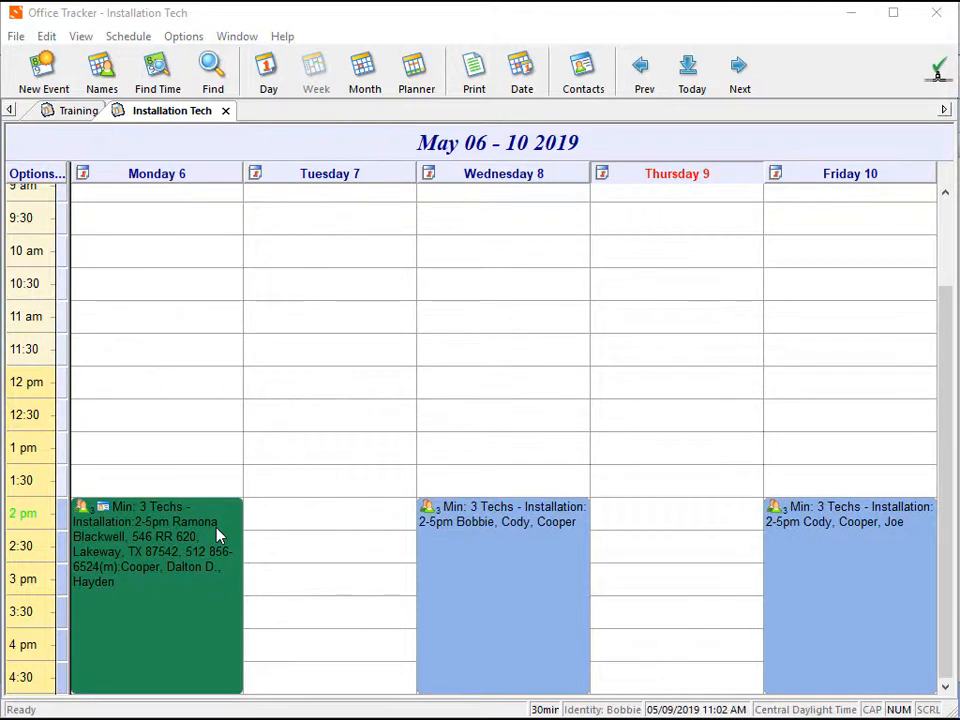
Step: Exclude the last included person from Wednesday's 2-5pm installation event and try to confirm the names below the minimum of 3
{"action": "double_click", "coordinate": [454, 523]}
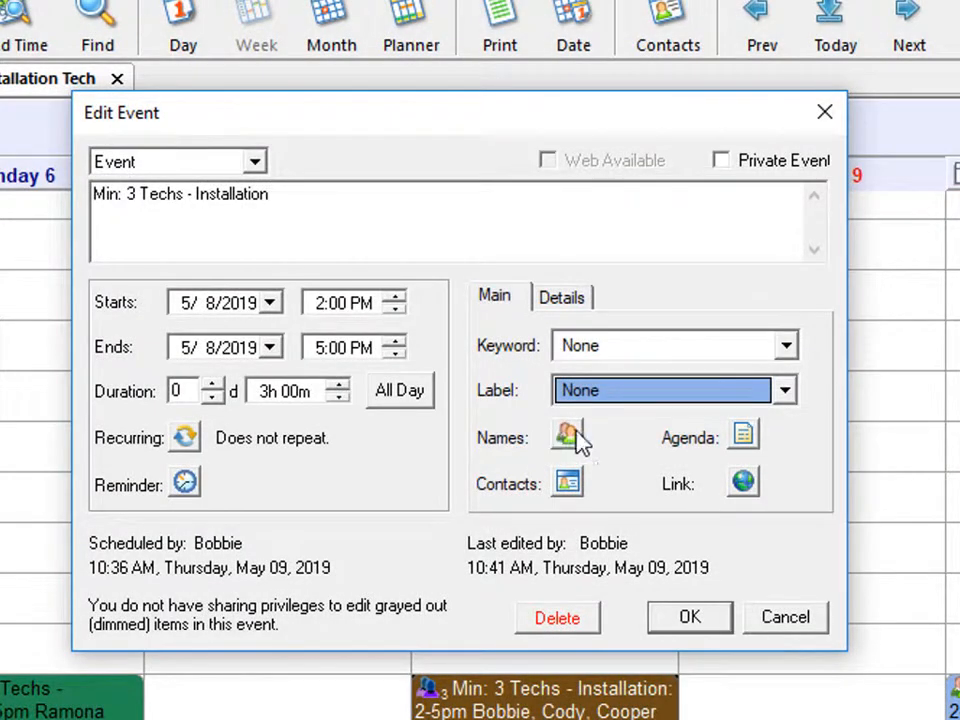
{"action": "left_click", "coordinate": [570, 436]}
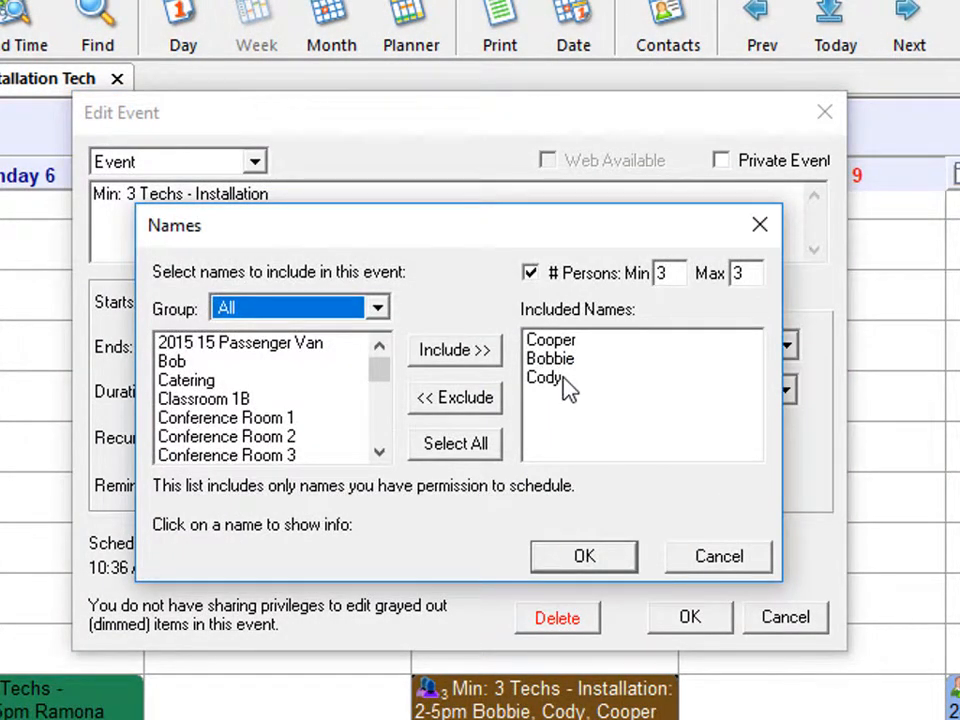
{"action": "left_click", "coordinate": [562, 379]}
{"action": "left_click", "coordinate": [484, 399]}
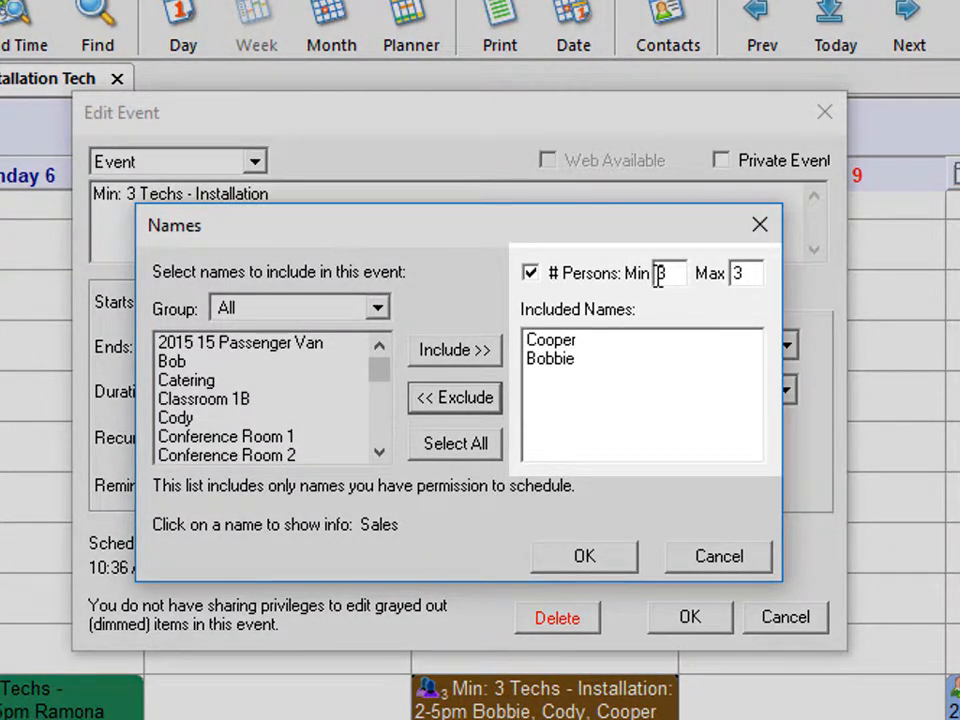
{"action": "left_click", "coordinate": [605, 558]}
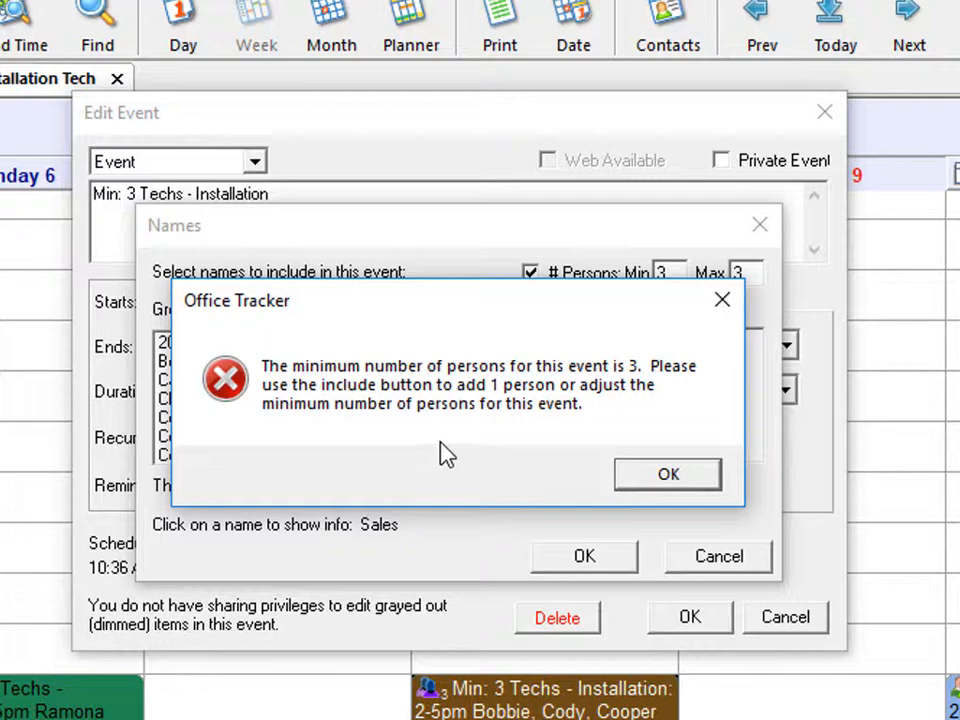
{"action": "left_click", "coordinate": [660, 478]}
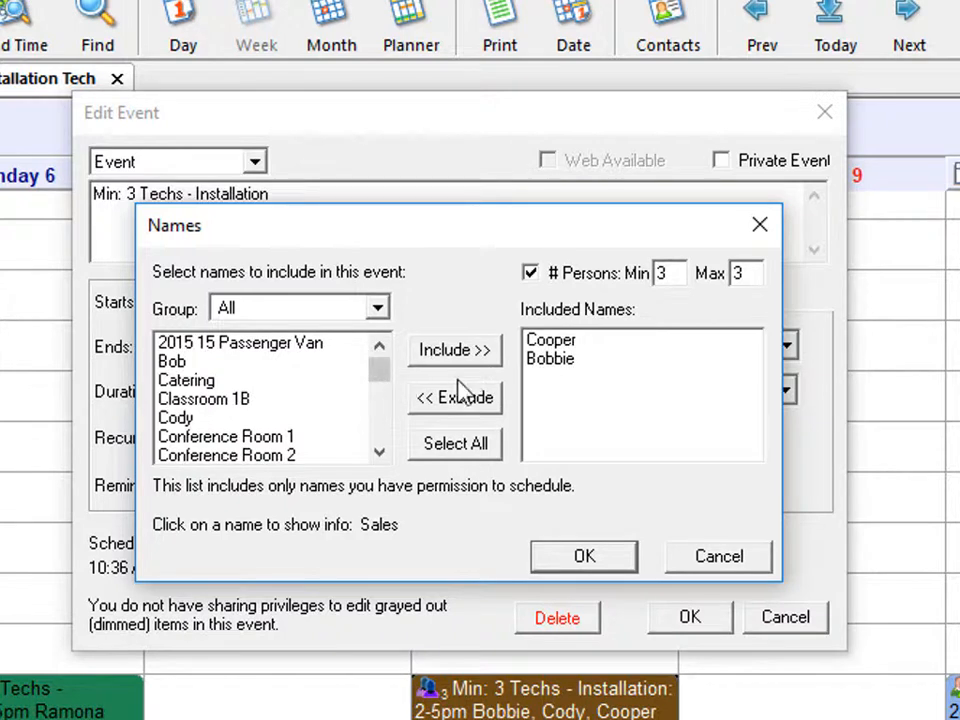
Step: Include the person listed directly below the 2015 15 Passenger Van in the installation event and save it
{"action": "left_click", "coordinate": [180, 362]}
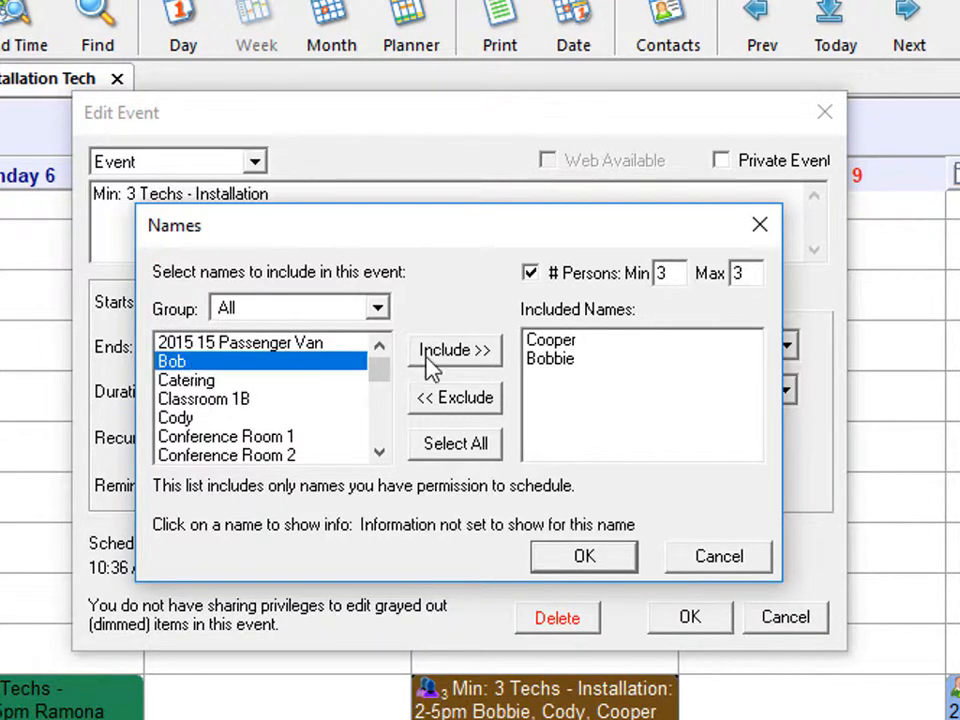
{"action": "left_click", "coordinate": [440, 355]}
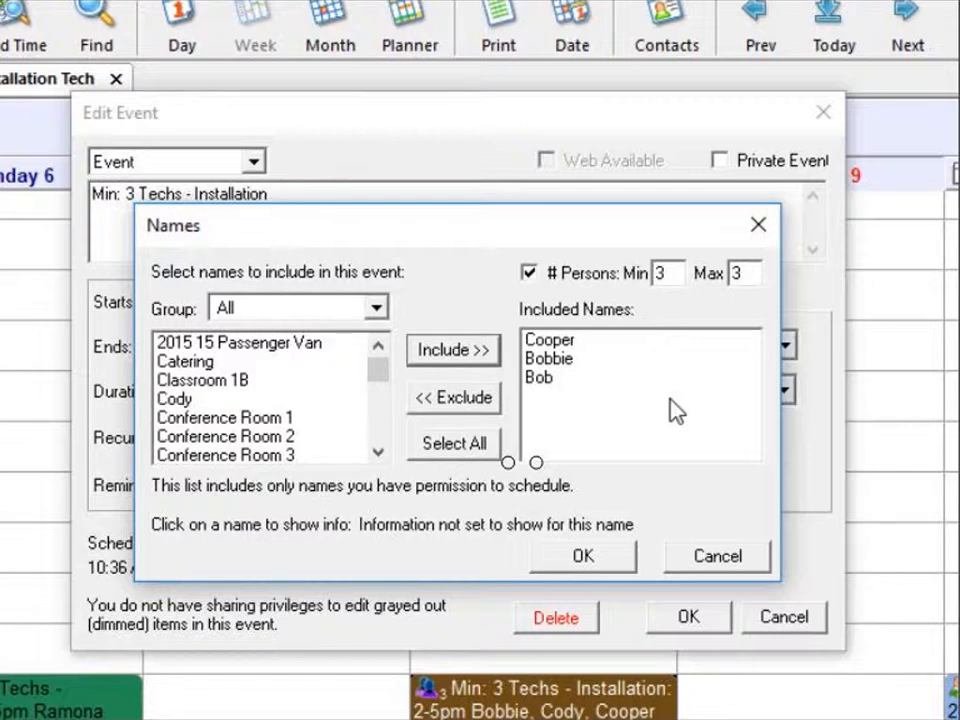
{"action": "left_click", "coordinate": [615, 560]}
{"action": "left_click", "coordinate": [683, 619]}
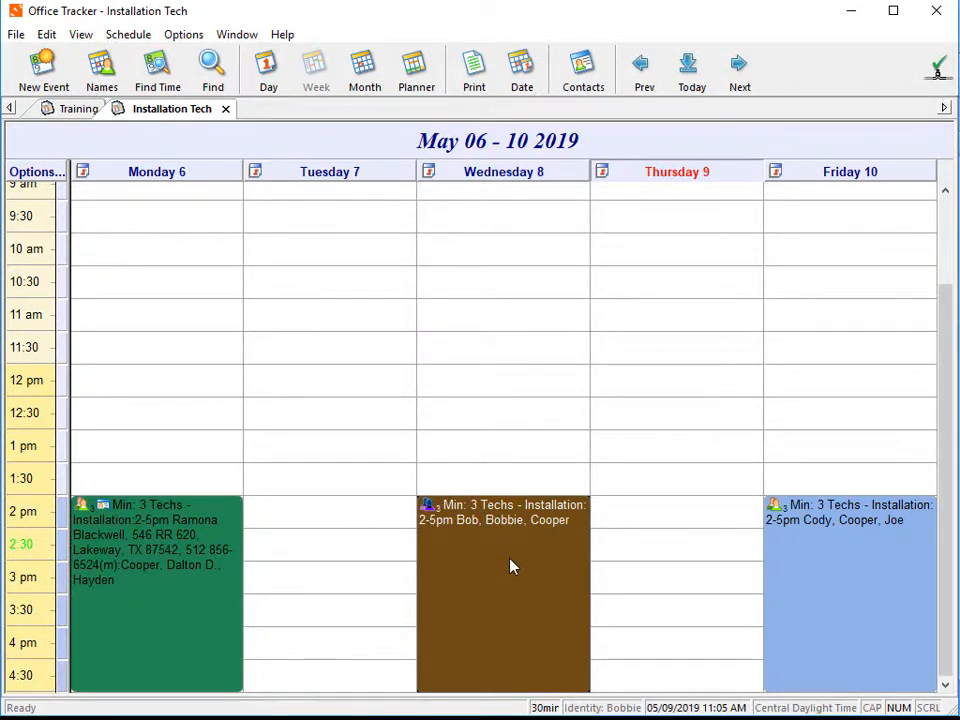
Step: Create a new event on Tuesday, May 7 at 11:00 AM and limit its persons to a minimum of 2 and maximum of 5
{"action": "left_click", "coordinate": [393, 329]}
{"action": "double_click", "coordinate": [393, 329]}
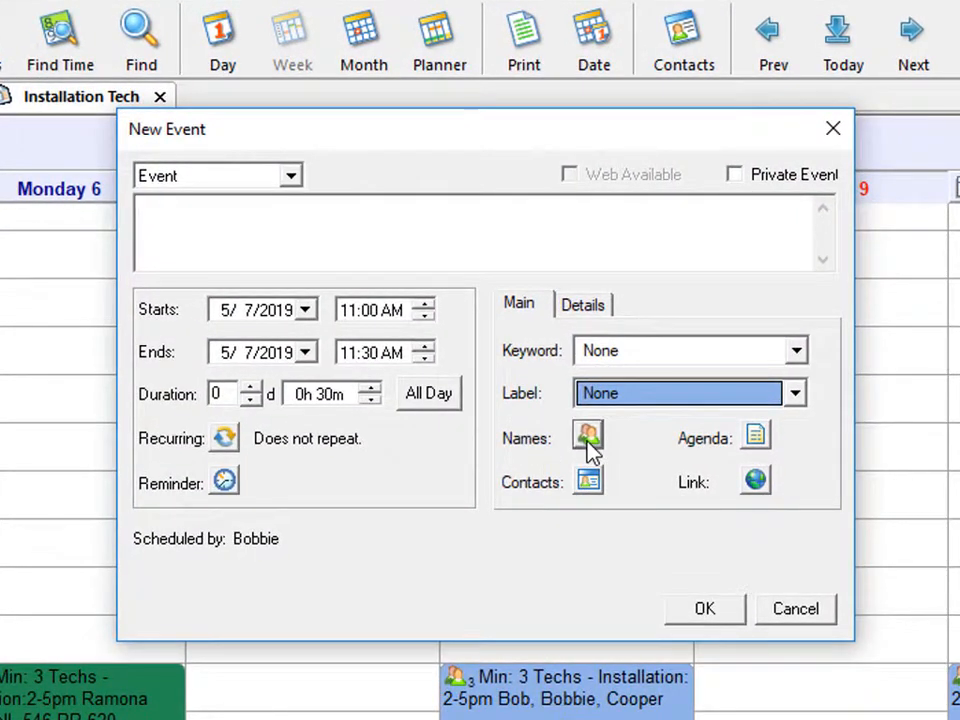
{"action": "left_click", "coordinate": [588, 442]}
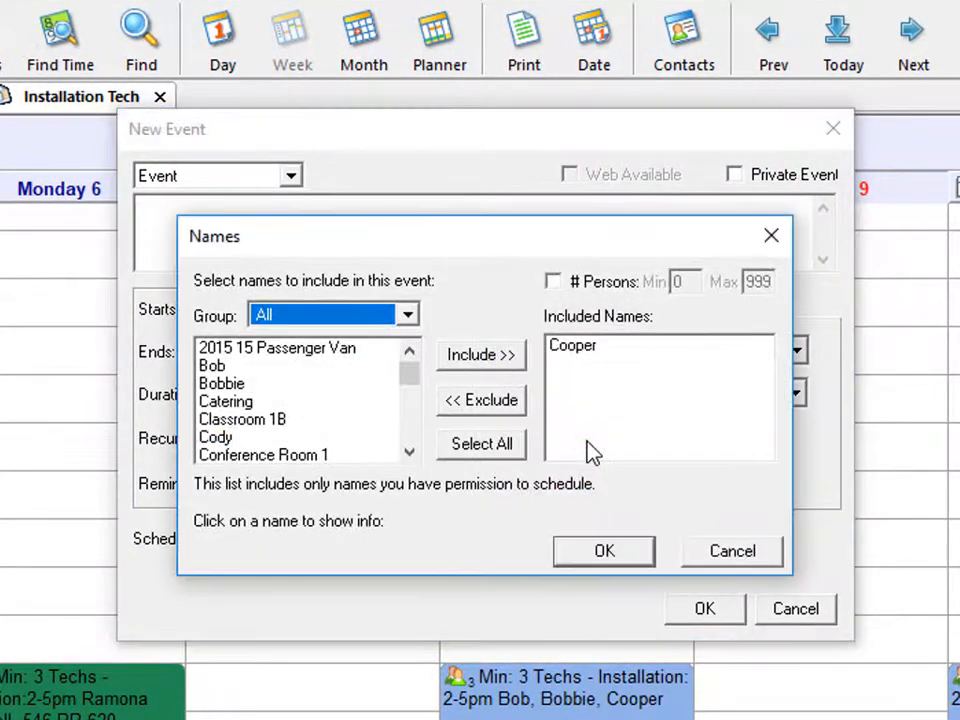
{"action": "left_click", "coordinate": [554, 284]}
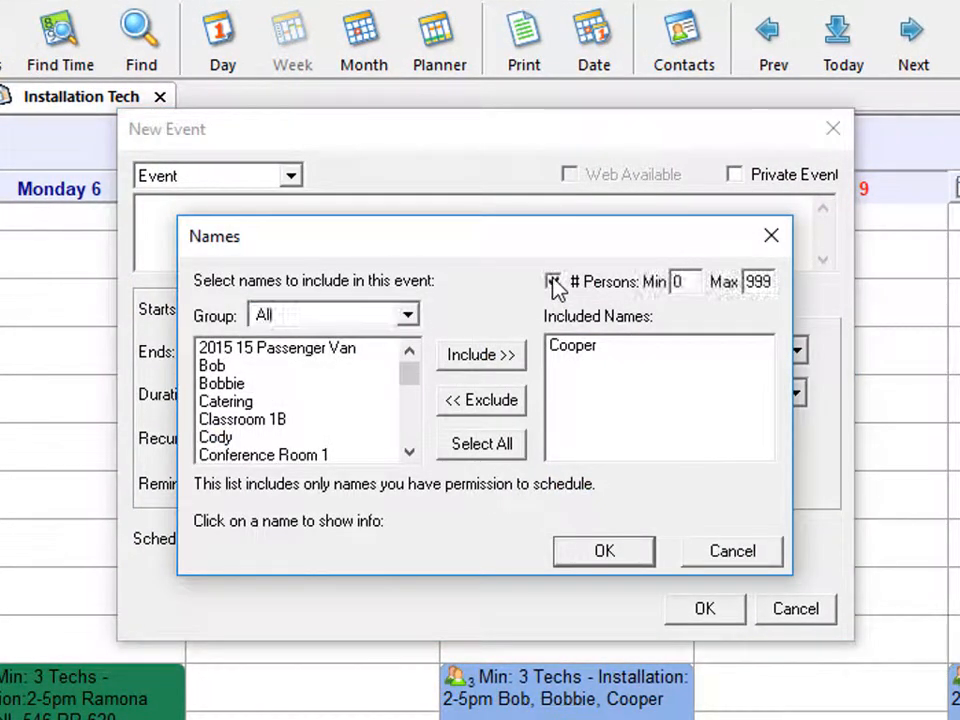
{"action": "key", "text": "Tab"}
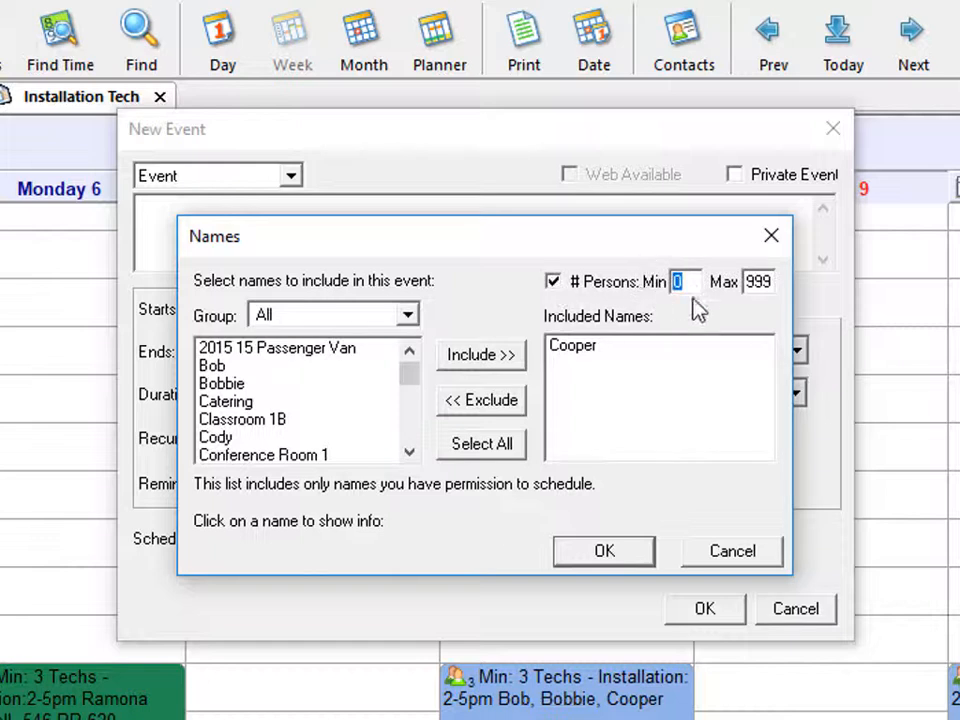
{"action": "type", "text": "2"}
{"action": "double_click", "coordinate": [756, 282]}
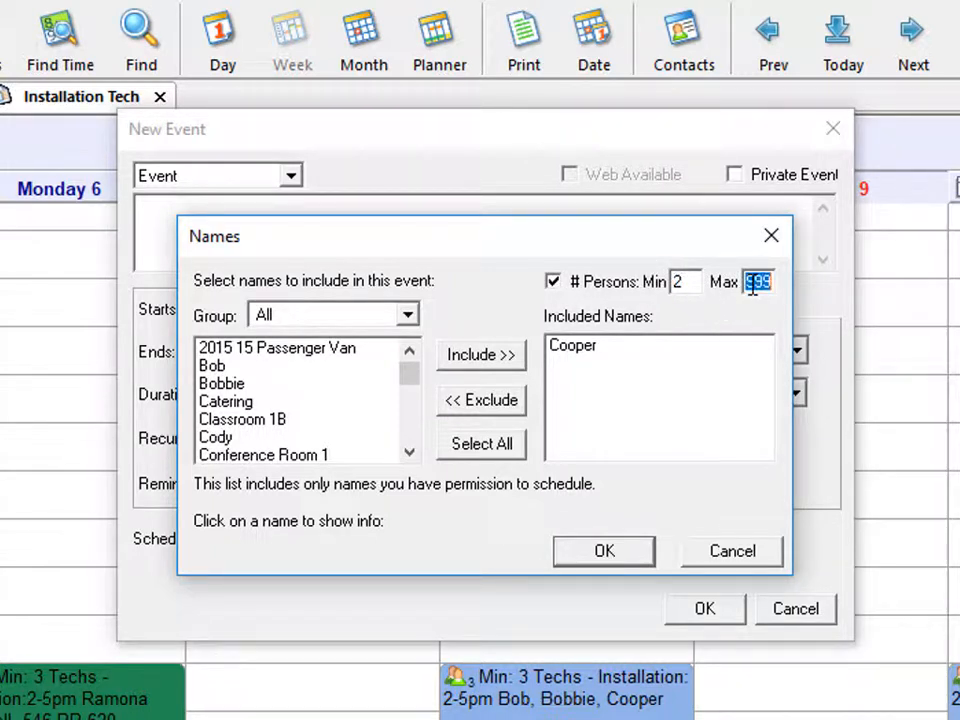
{"action": "type", "text": "5"}
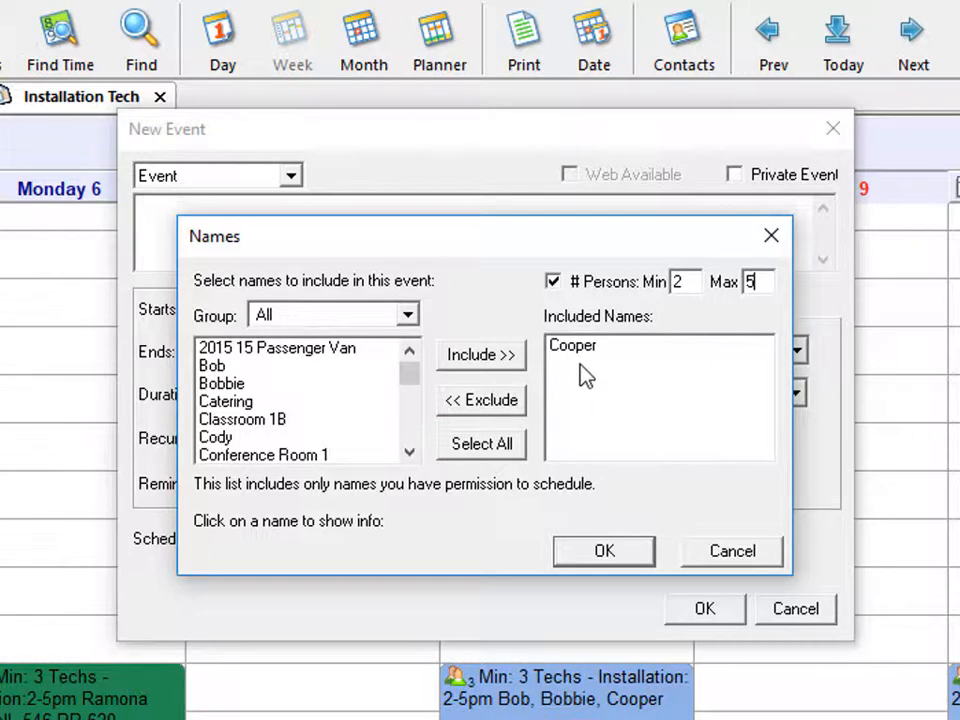
Step: Include the person listed directly below Classroom 1B in the new event and confirm the names
{"action": "left_click", "coordinate": [225, 440]}
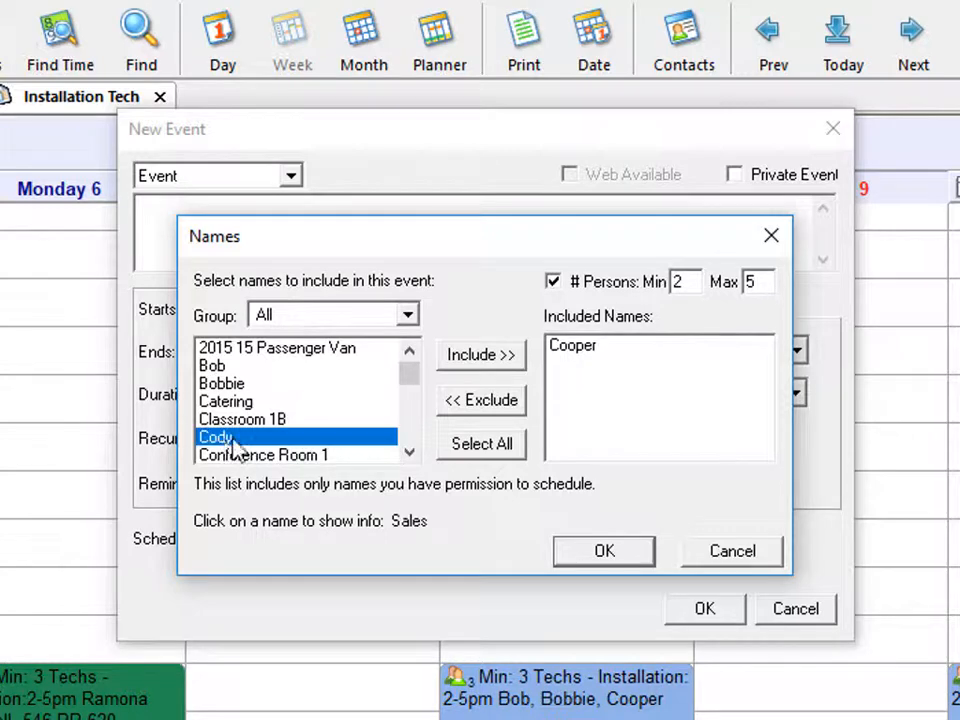
{"action": "left_click", "coordinate": [495, 360]}
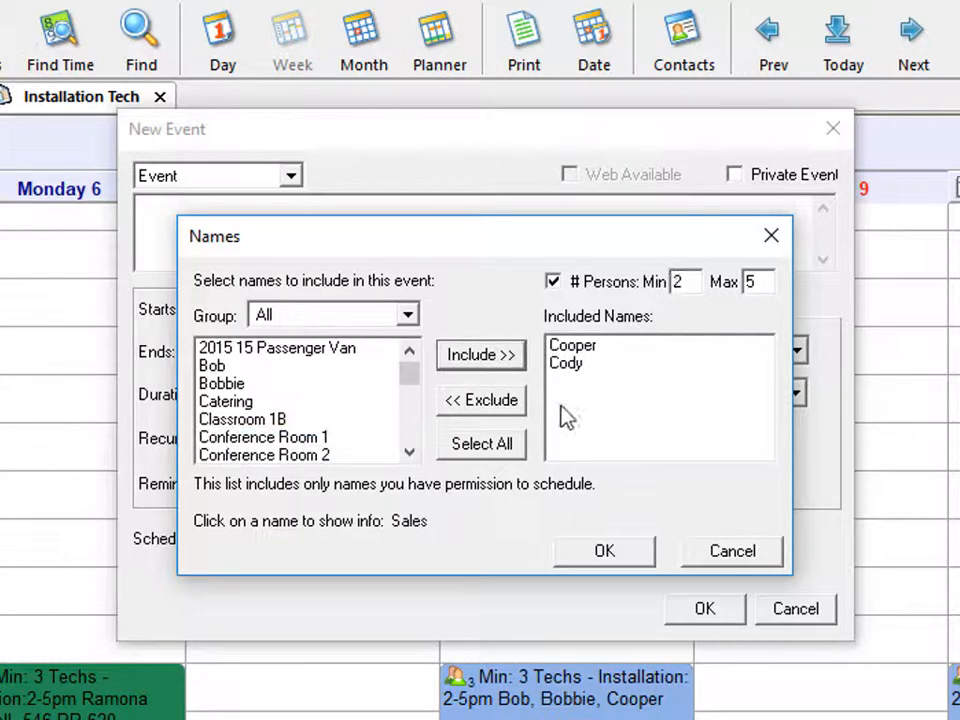
{"action": "left_click", "coordinate": [609, 552]}
Step: Enter "Min 2 Max 5" as the event description and save the event
{"action": "left_click", "coordinate": [205, 237]}
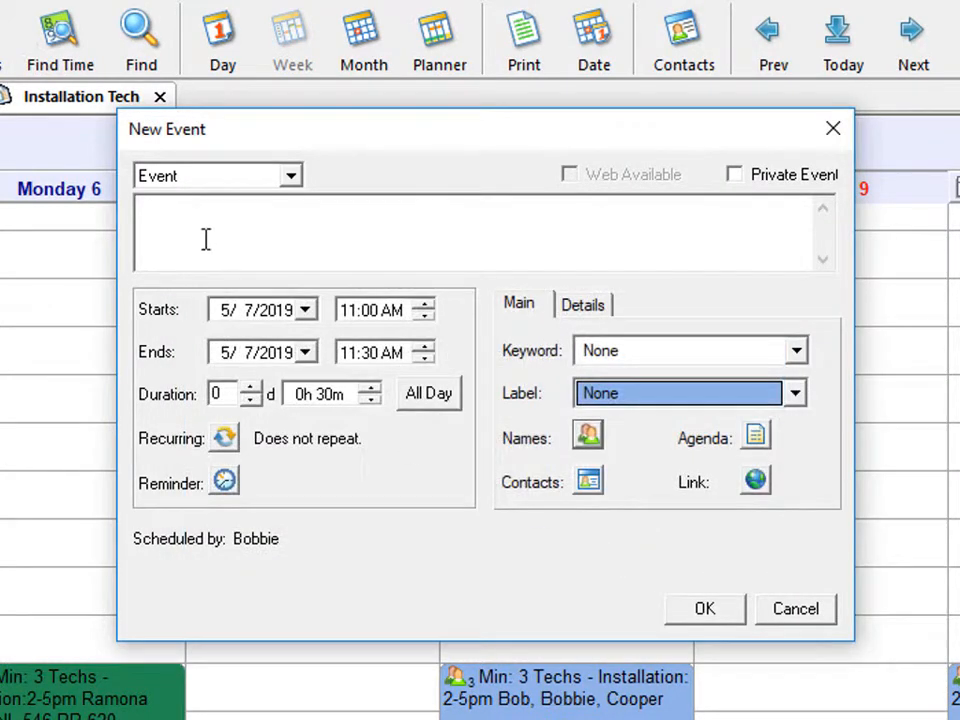
{"action": "type", "text": "Min"}
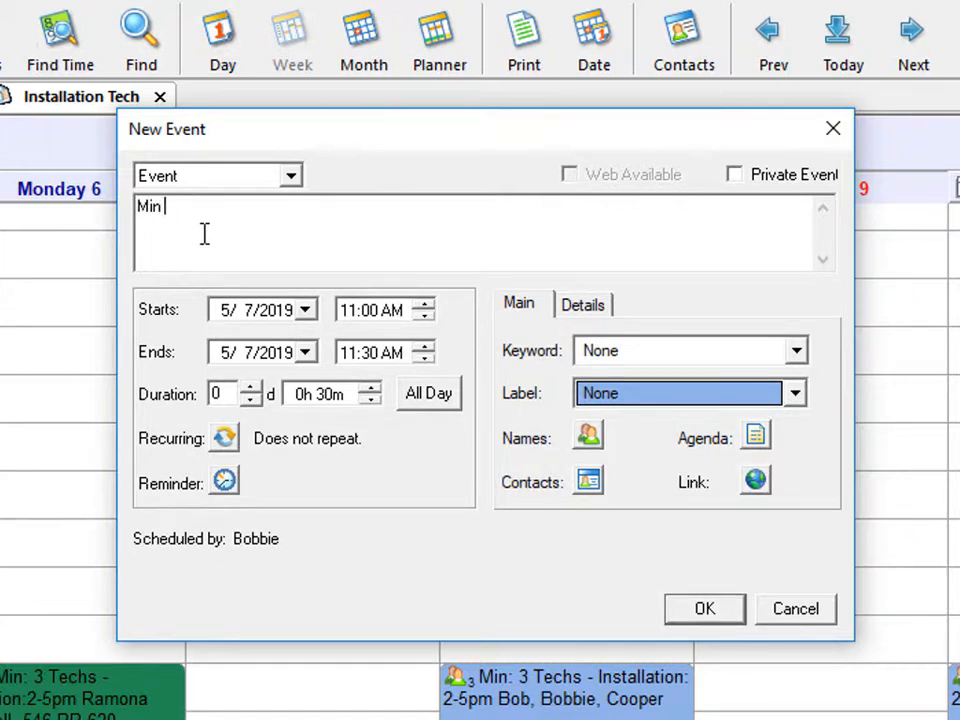
{"action": "type", "text": " 2 Max 5"}
{"action": "left_click", "coordinate": [706, 610]}
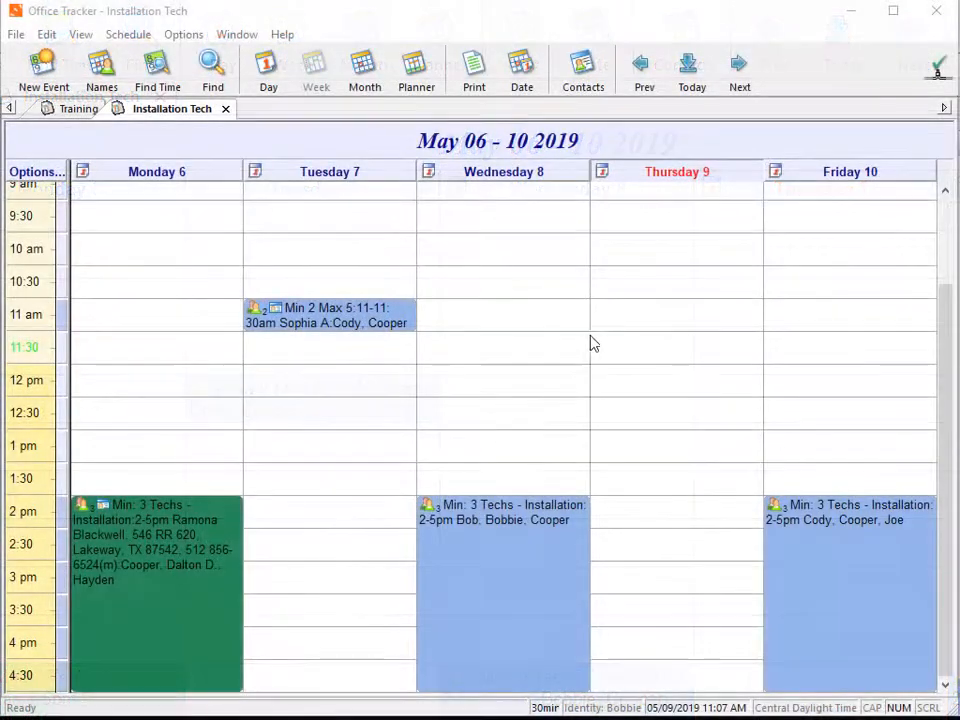
Step: Create a new event on Wednesday, May 8 at 10:30 AM and limit its contacts to a minimum of 2 and maximum of 20
{"action": "double_click", "coordinate": [508, 289]}
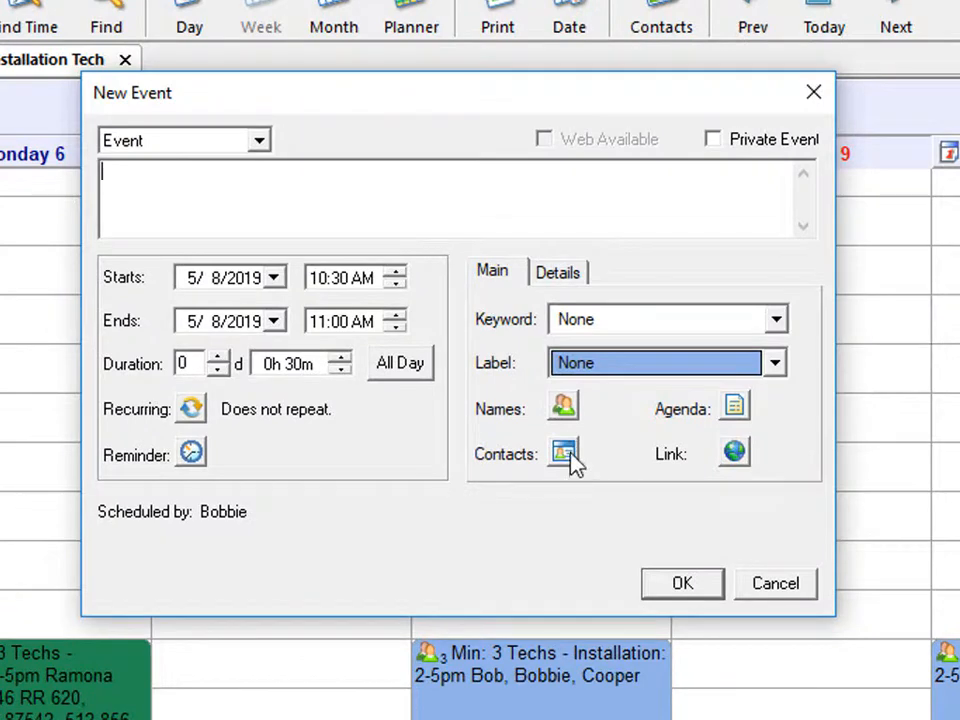
{"action": "left_click", "coordinate": [565, 455]}
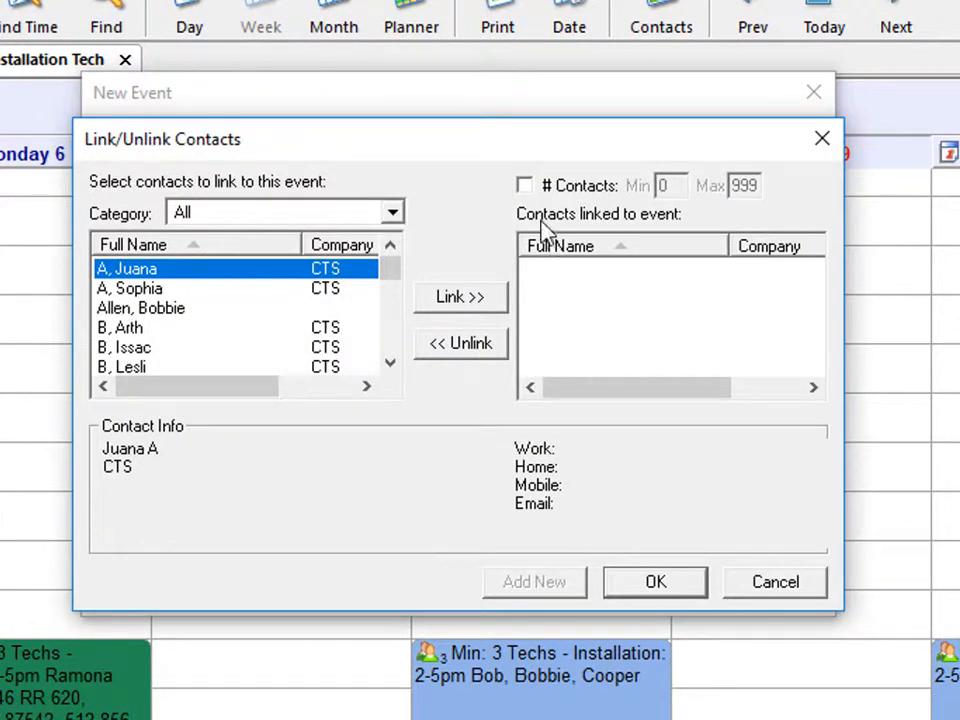
{"action": "left_click", "coordinate": [524, 185]}
{"action": "double_click", "coordinate": [662, 186]}
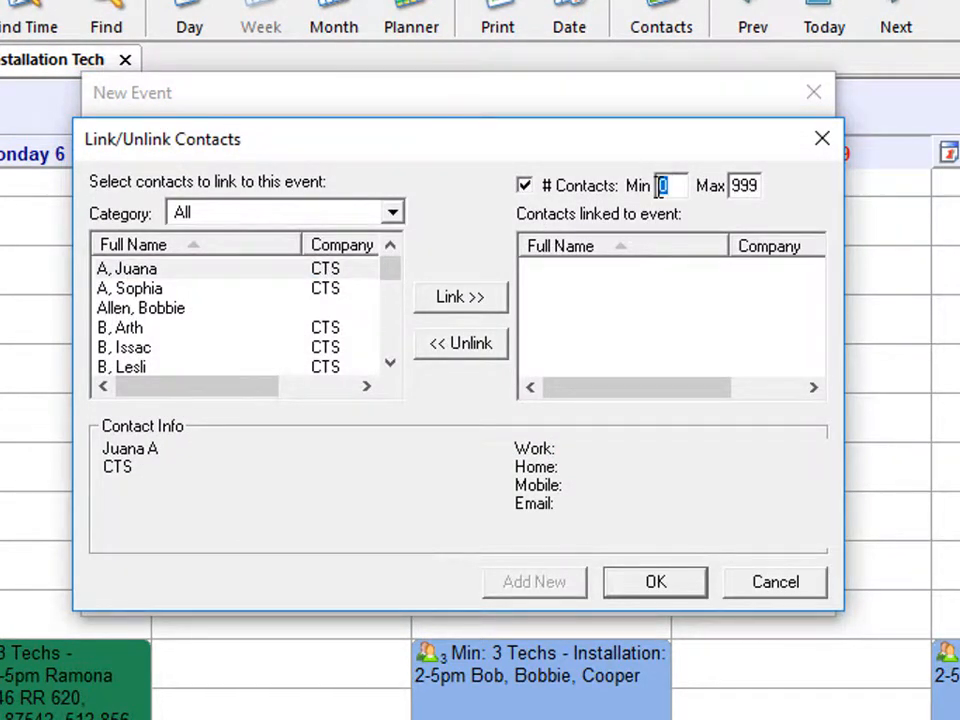
{"action": "type", "text": "2"}
{"action": "double_click", "coordinate": [745, 188]}
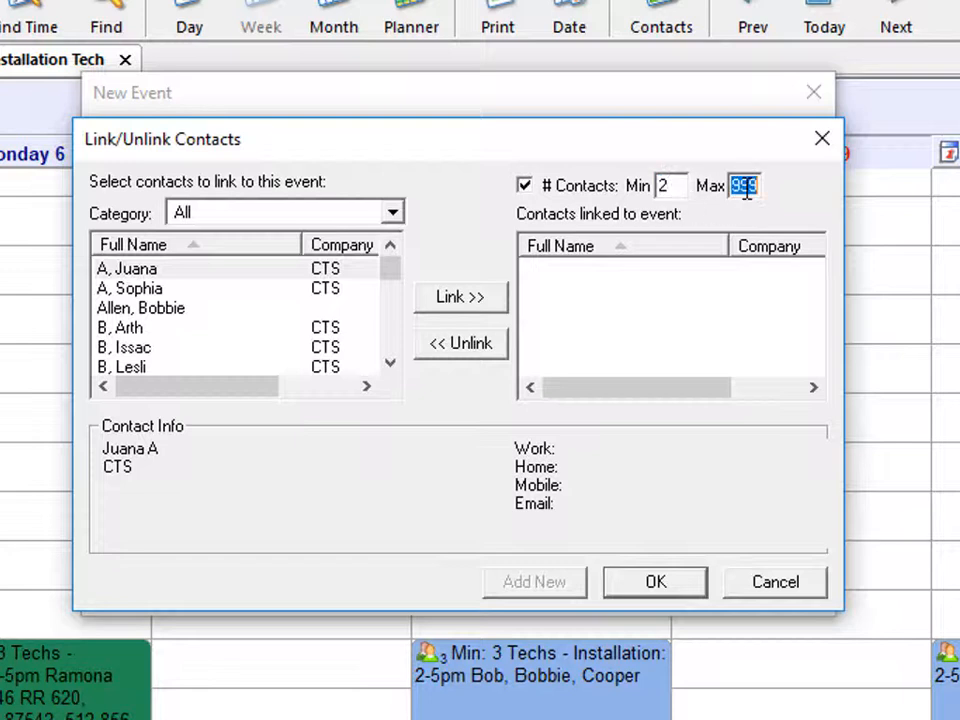
{"action": "left_click", "coordinate": [745, 190]}
{"action": "double_click", "coordinate": [745, 190]}
{"action": "type", "text": "20"}
Step: Link the fifth and sixth contacts in the available list, both from CTS, to the new event
{"action": "left_click", "coordinate": [180, 352]}
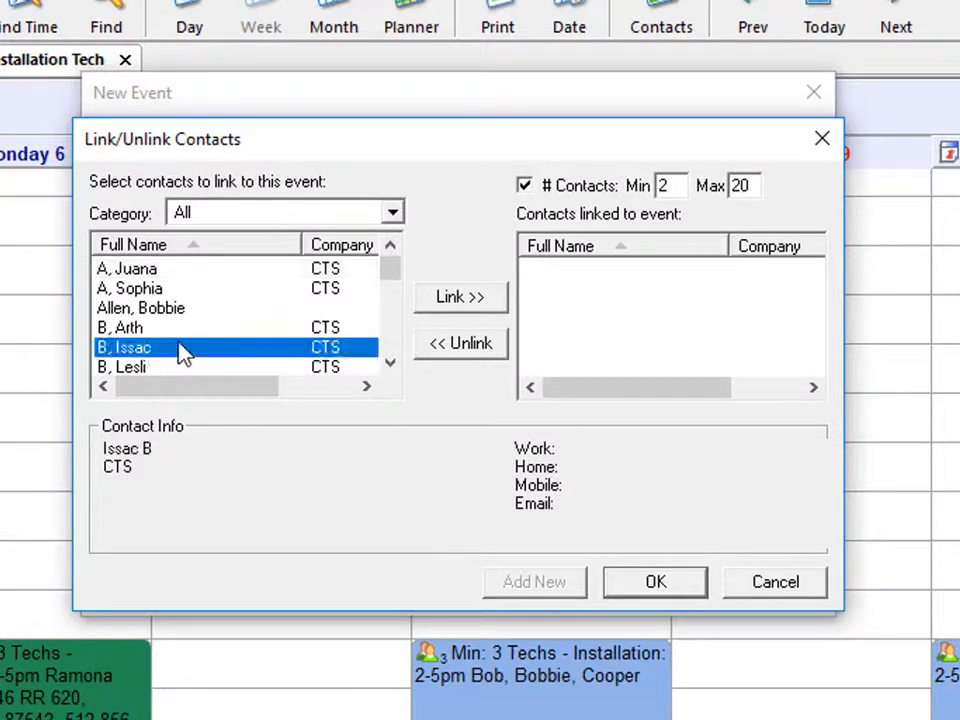
{"action": "left_click", "coordinate": [165, 368], "text": "shift"}
{"action": "left_click", "coordinate": [458, 300]}
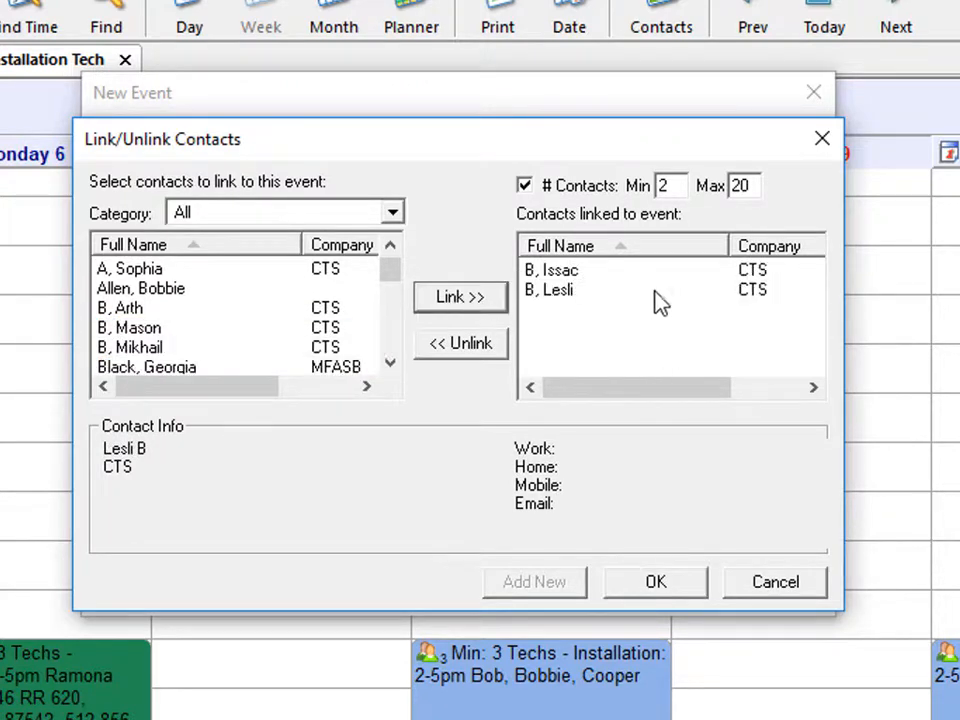
Step: Confirm the linked contacts, enter "Min contacts 2 Max 20" as the event description, and save the event
{"action": "left_click", "coordinate": [668, 583]}
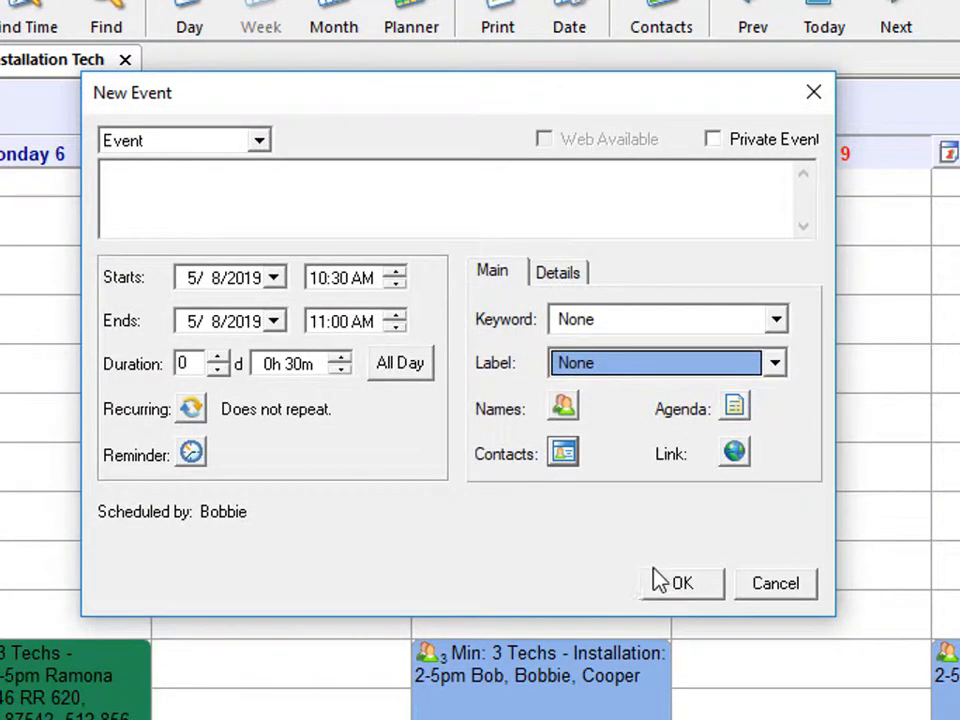
{"action": "left_click", "coordinate": [171, 208]}
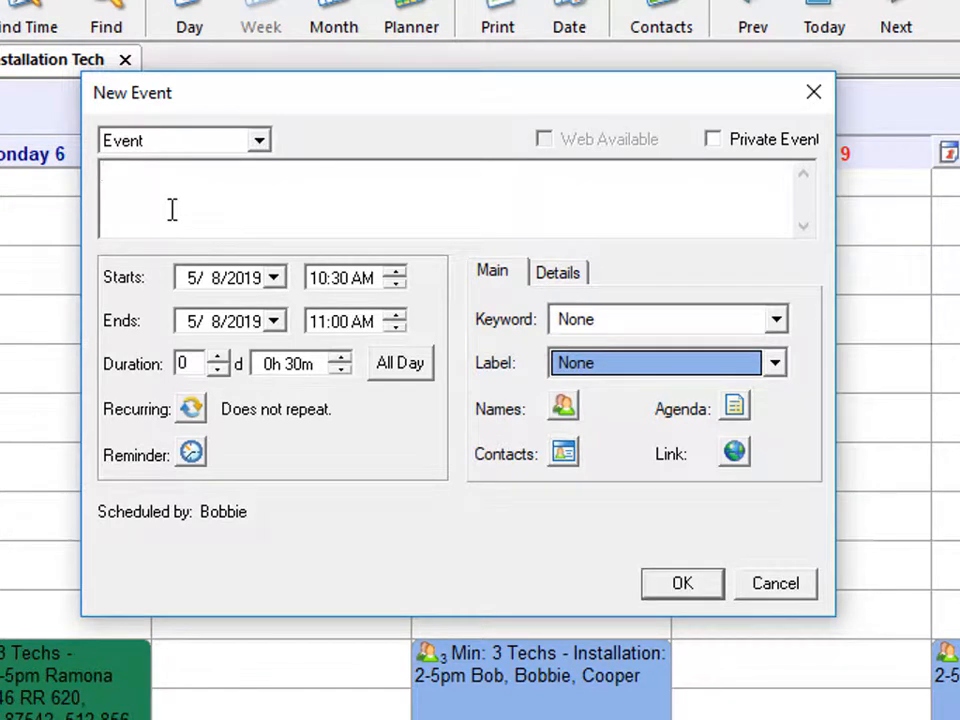
{"action": "type", "text": "Min contacts 2"}
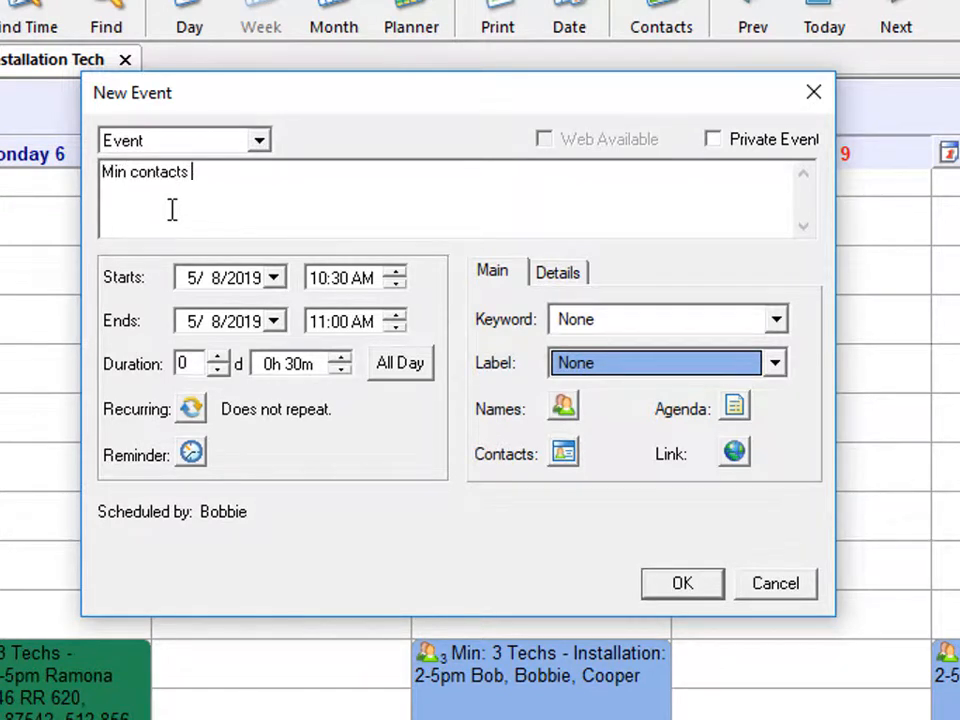
{"action": "type", "text": " Max 20"}
{"action": "left_click", "coordinate": [712, 583]}
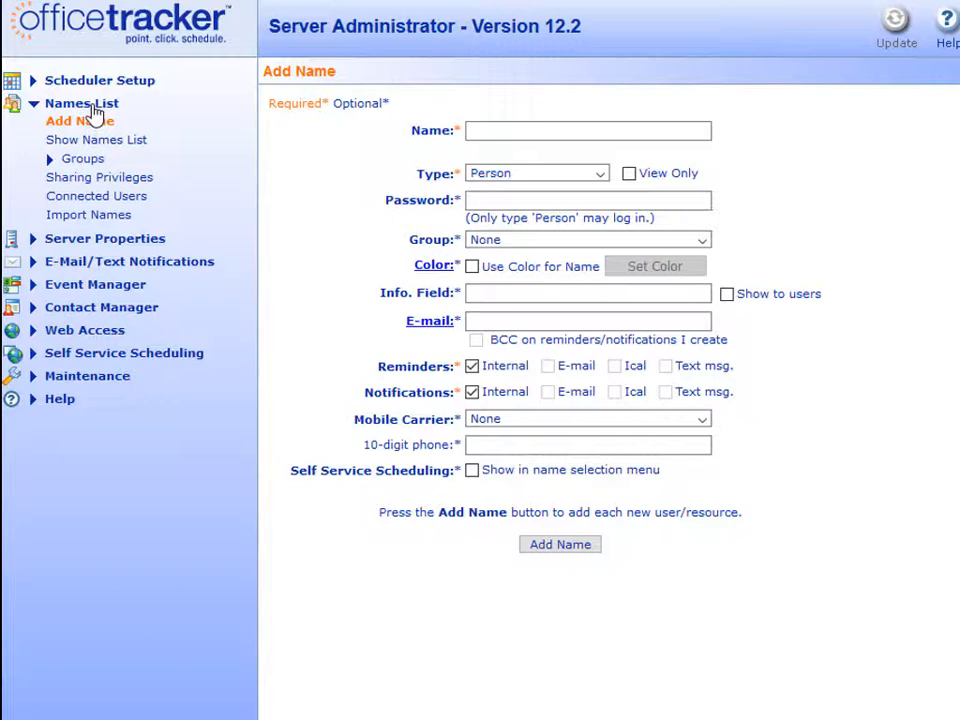
Step: In Server Administrator, open the sharing privileges for schedules owned by Everyone, with the second person listed below Everyone as recipient
{"action": "left_click", "coordinate": [105, 180]}
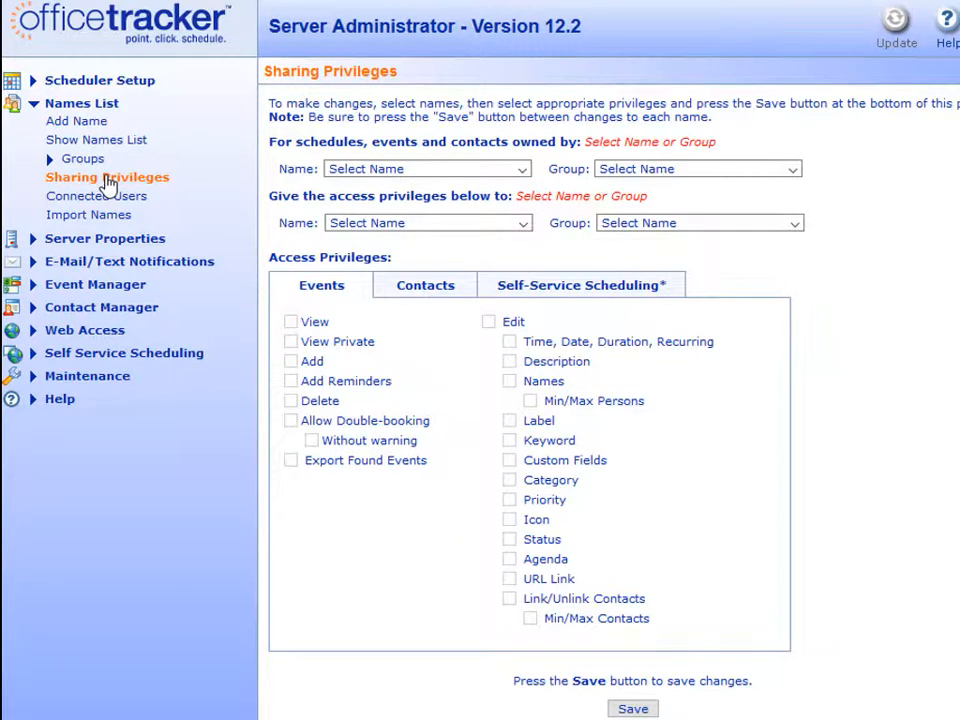
{"action": "left_click", "coordinate": [522, 174]}
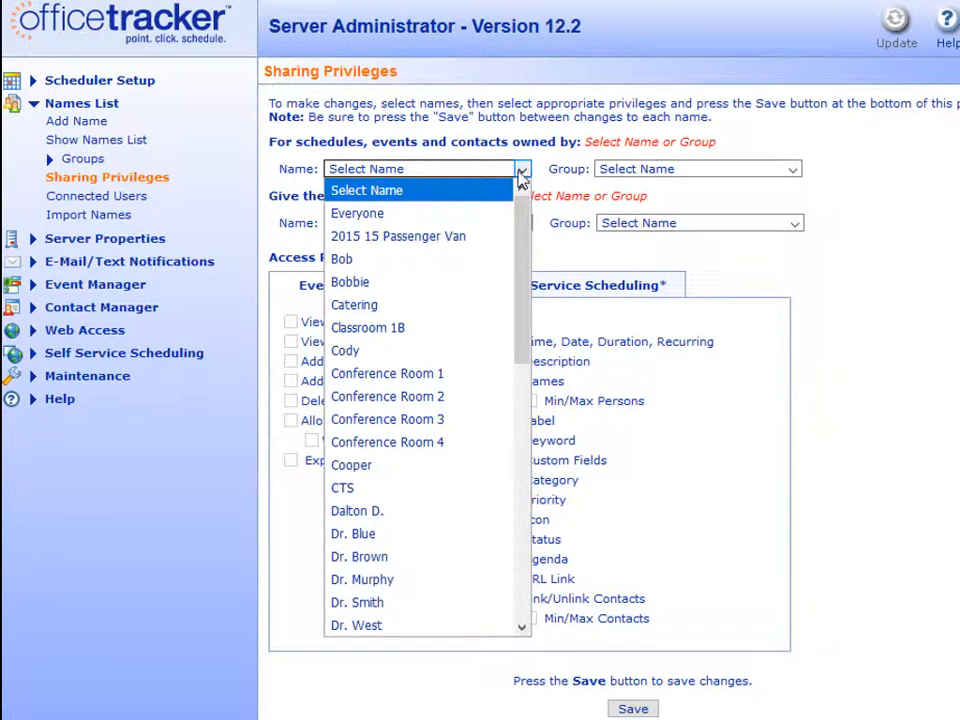
{"action": "left_click", "coordinate": [450, 213]}
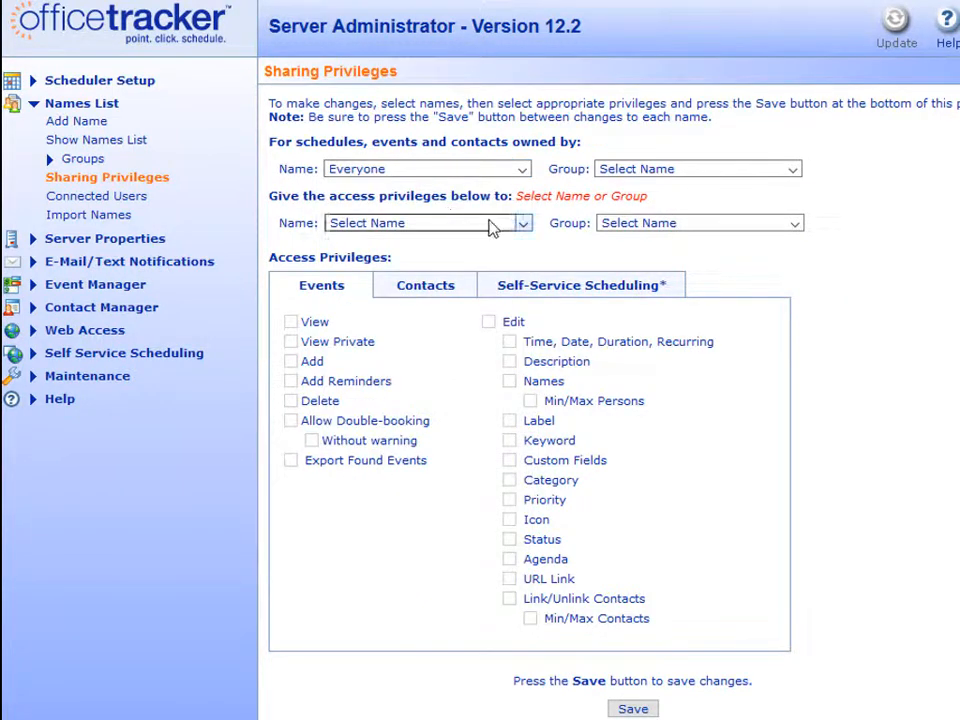
{"action": "left_click", "coordinate": [522, 223]}
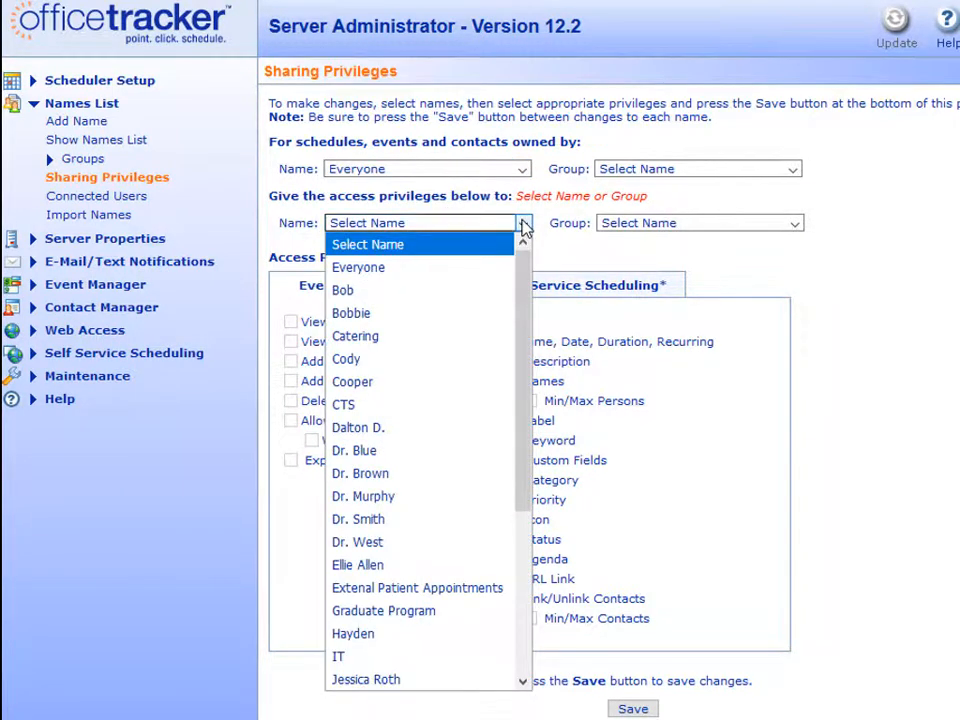
{"action": "left_click", "coordinate": [423, 316]}
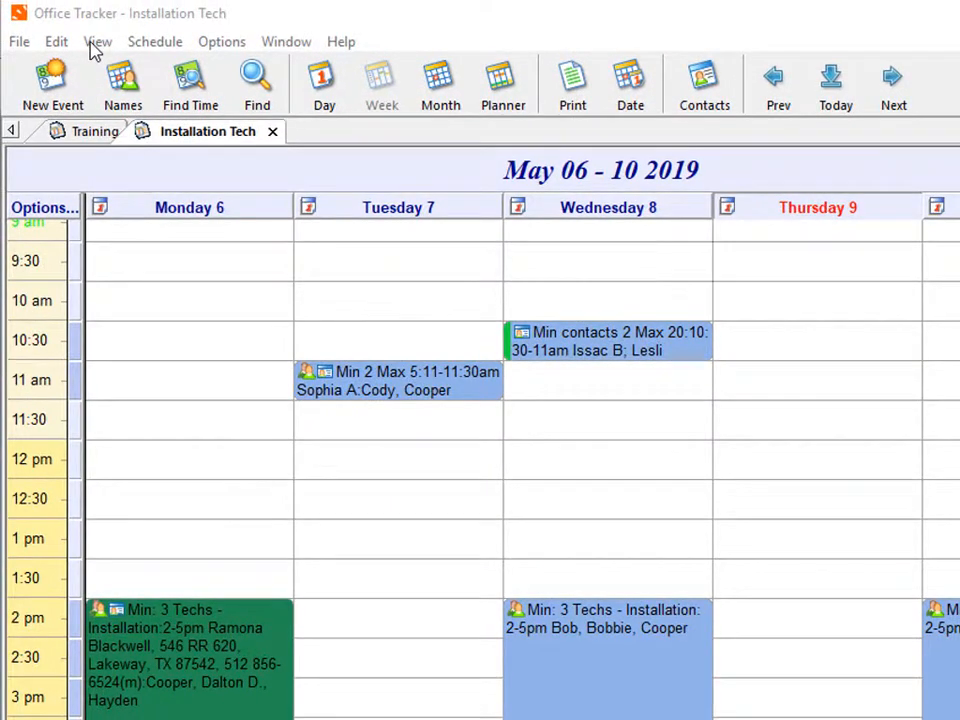
Step: Switch to the Office Tracker desktop calendar and enable Total Names and Total Contacts beside the small icons in week view
{"action": "left_click", "coordinate": [95, 44]}
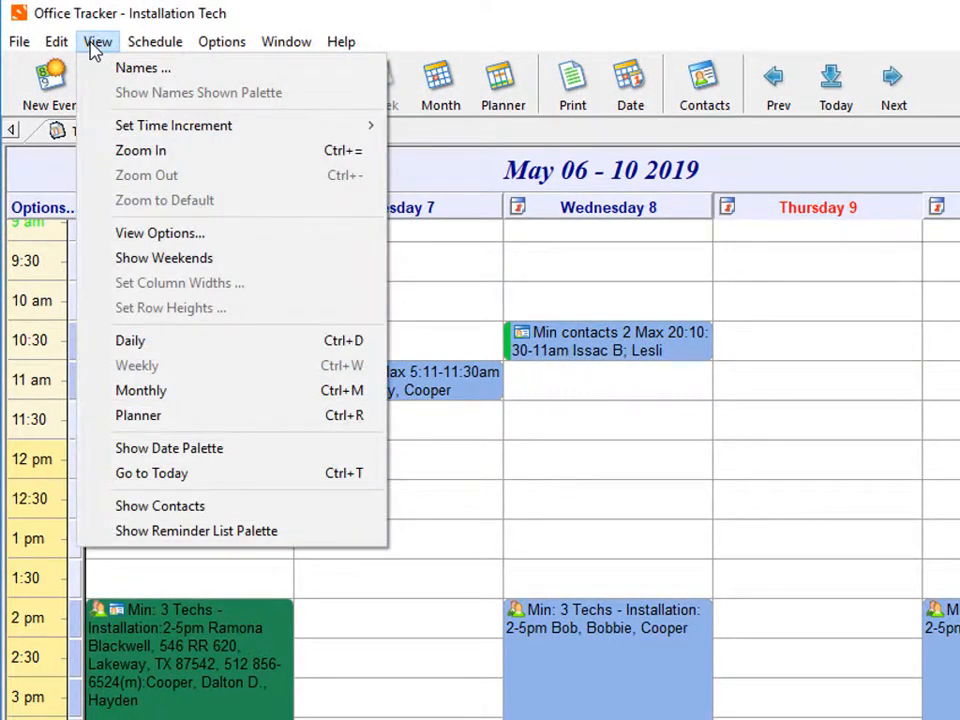
{"action": "left_click", "coordinate": [129, 236]}
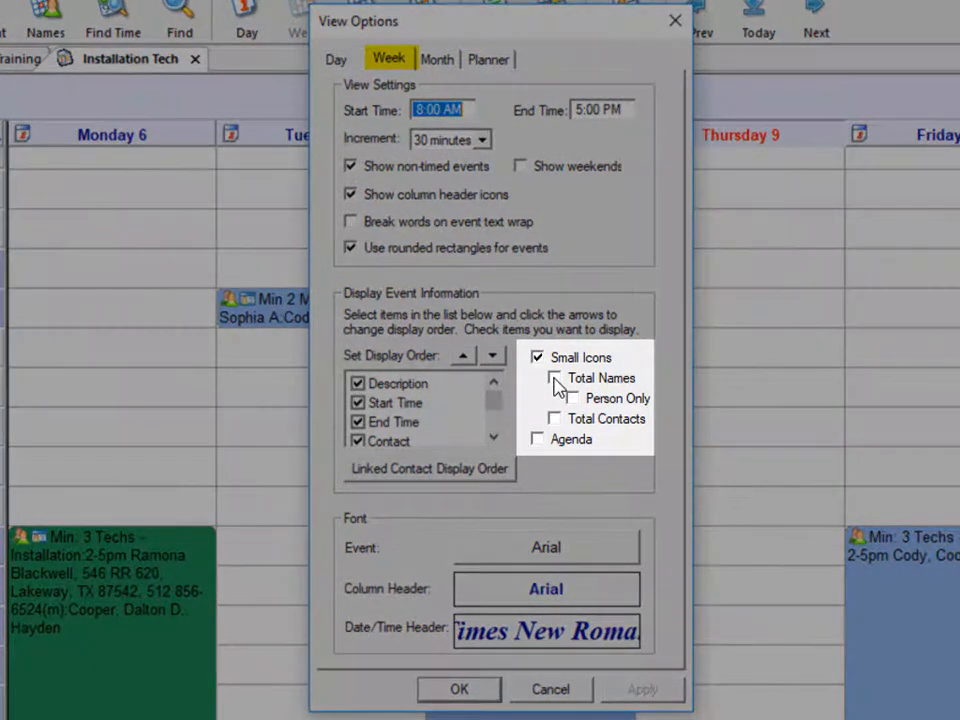
{"action": "left_click", "coordinate": [555, 380]}
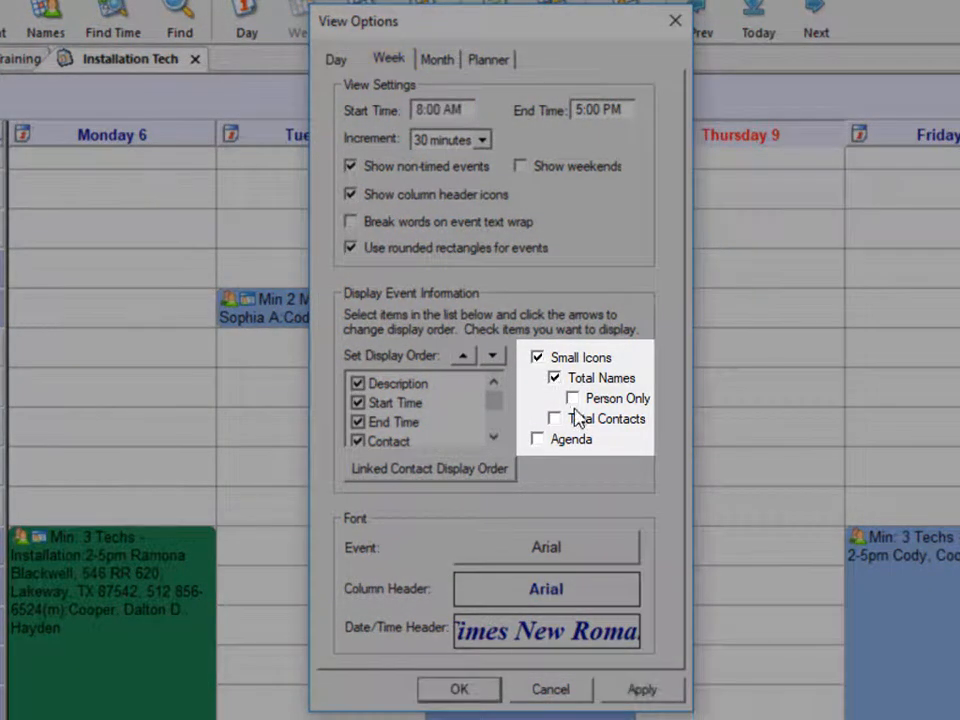
{"action": "left_click", "coordinate": [554, 419]}
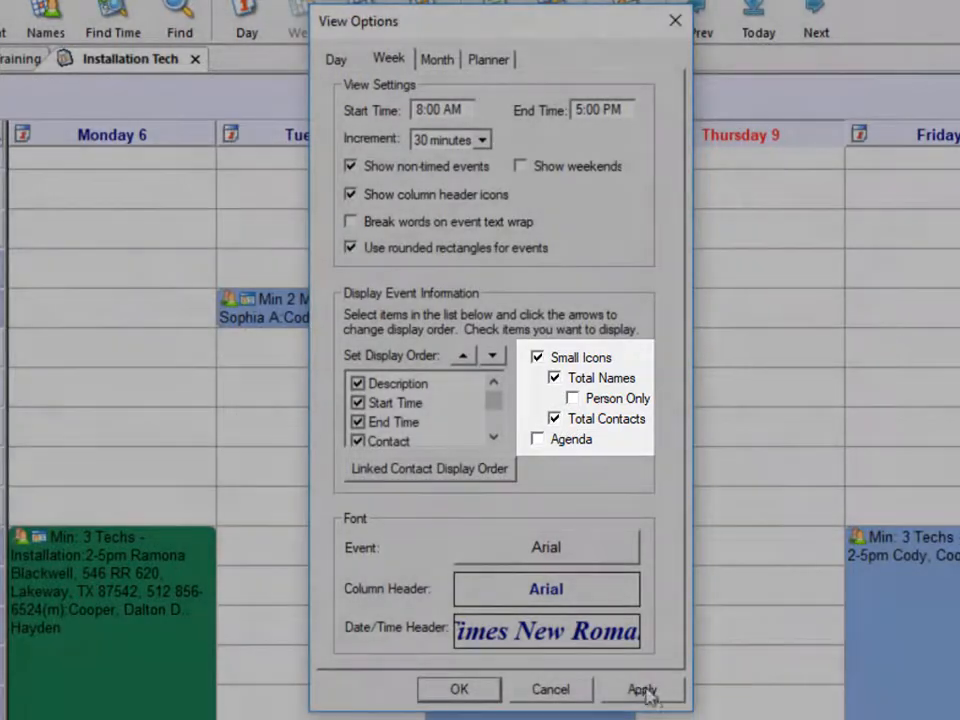
{"action": "left_click", "coordinate": [645, 690]}
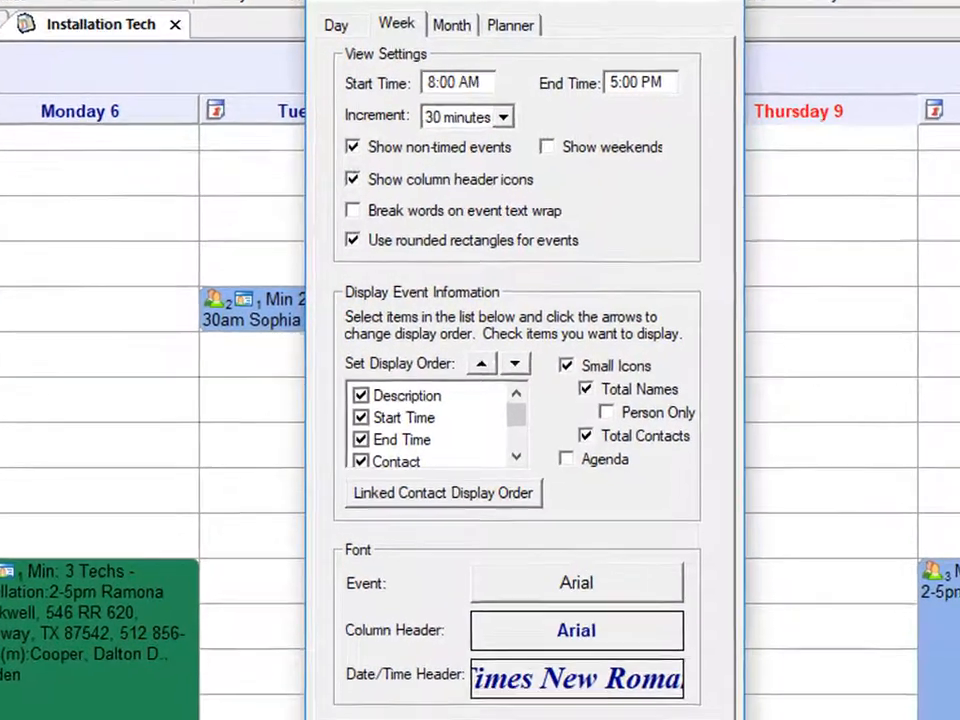
{"action": "left_click", "coordinate": [560, 690]}
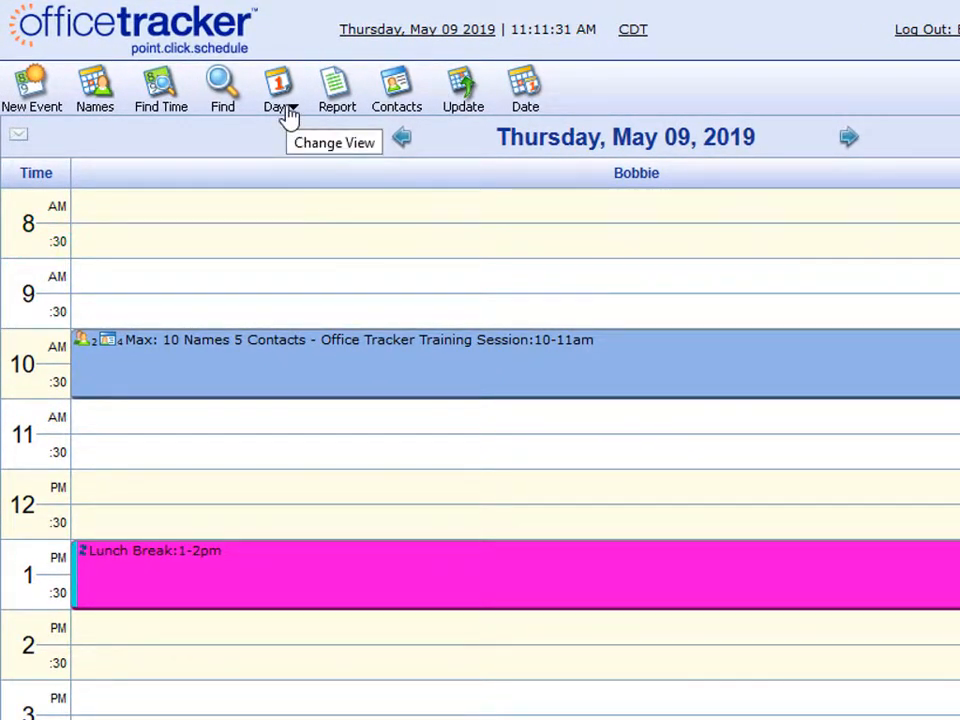
Step: Switch to the Office Tracker web client and confirm its daily view options with Total Names and Total Contacts enabled
{"action": "left_click", "coordinate": [288, 116]}
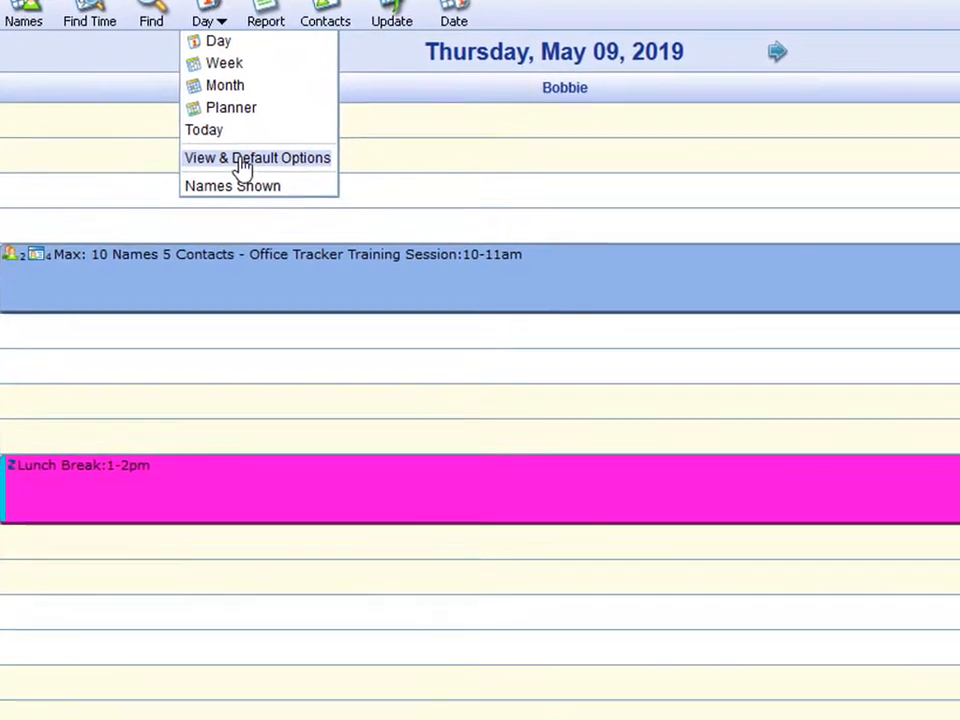
{"action": "left_click", "coordinate": [310, 241]}
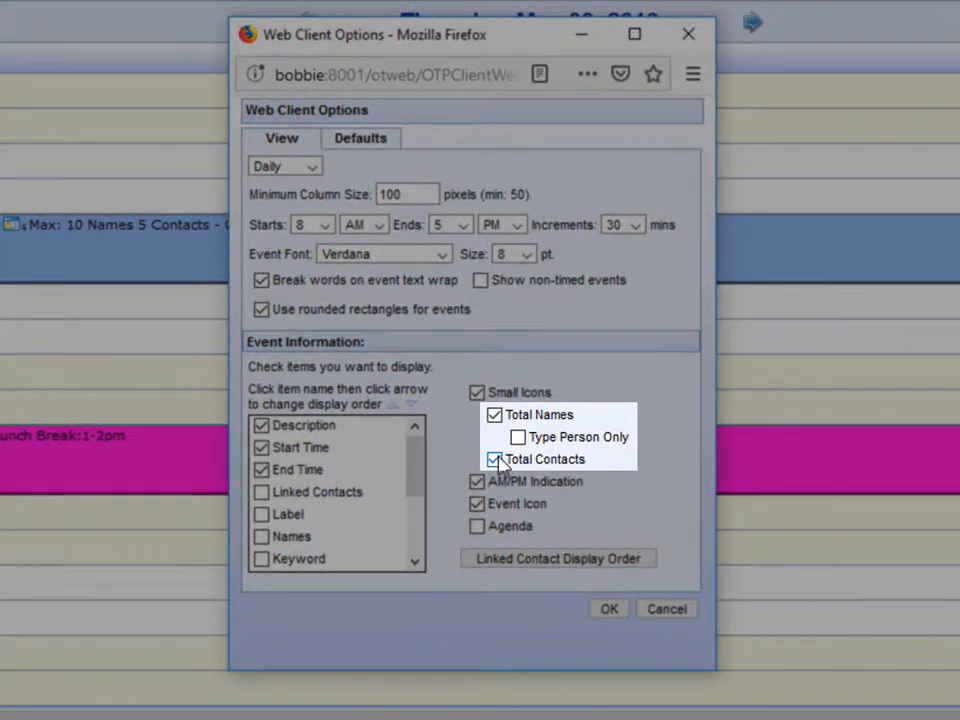
{"action": "left_click", "coordinate": [603, 611]}
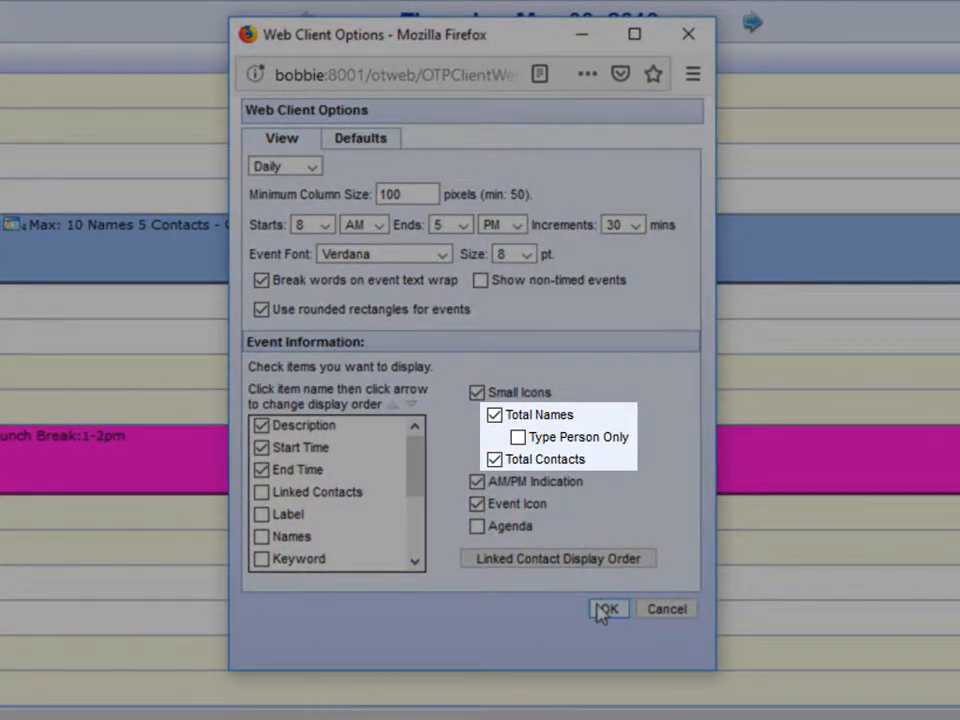